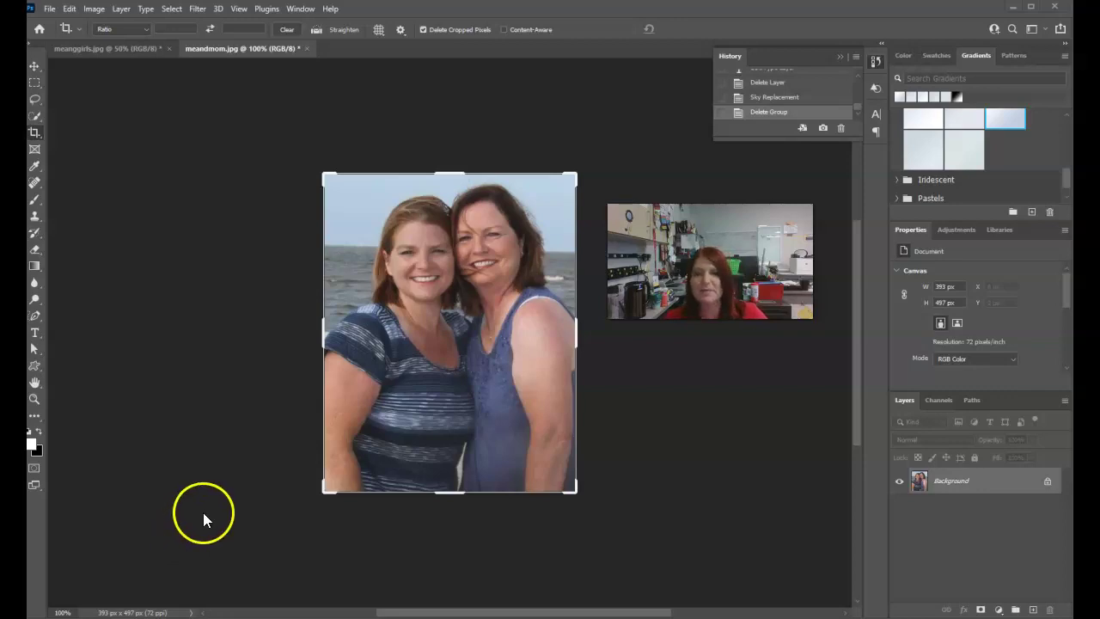
# Start Sky Replacement on the meandmom.jpg photo and choose a pink and orange sunset sky.
pyautogui.click(71, 11)
pyautogui.click(153, 337)
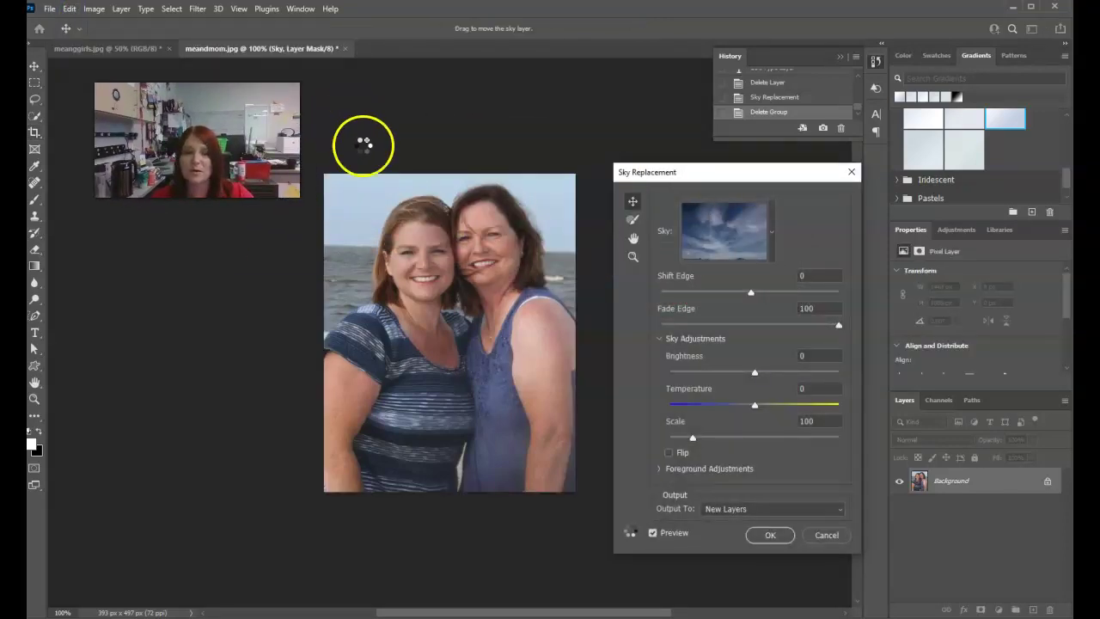
pyautogui.click(555, 219)
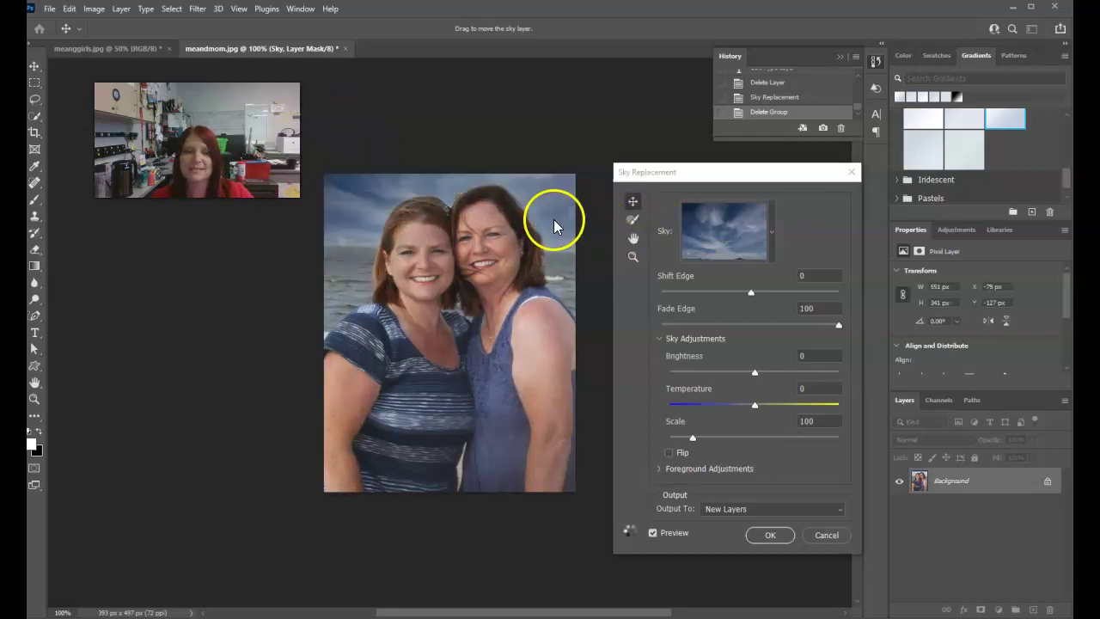
pyautogui.click(774, 248)
pyautogui.click(738, 298)
pyautogui.click(819, 217)
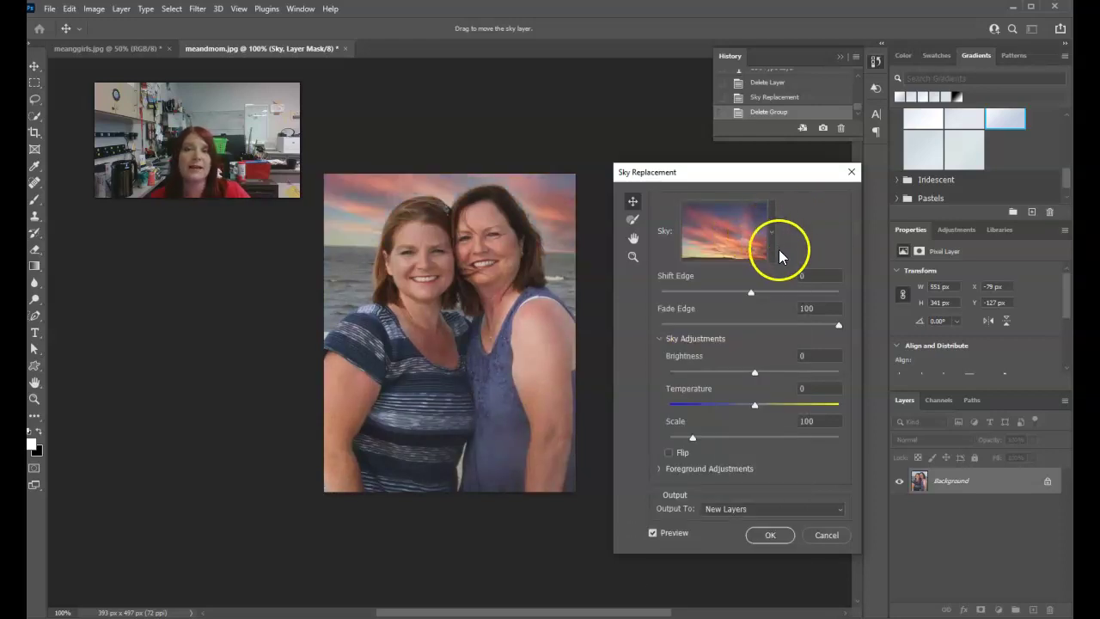
# Set the replacement sky's Shift Edge to -36, Brightness to 34 and Scale to 199, and reposition it slightly lower and to the right.
pyautogui.moveTo(752, 293); pyautogui.dragTo(719, 294)
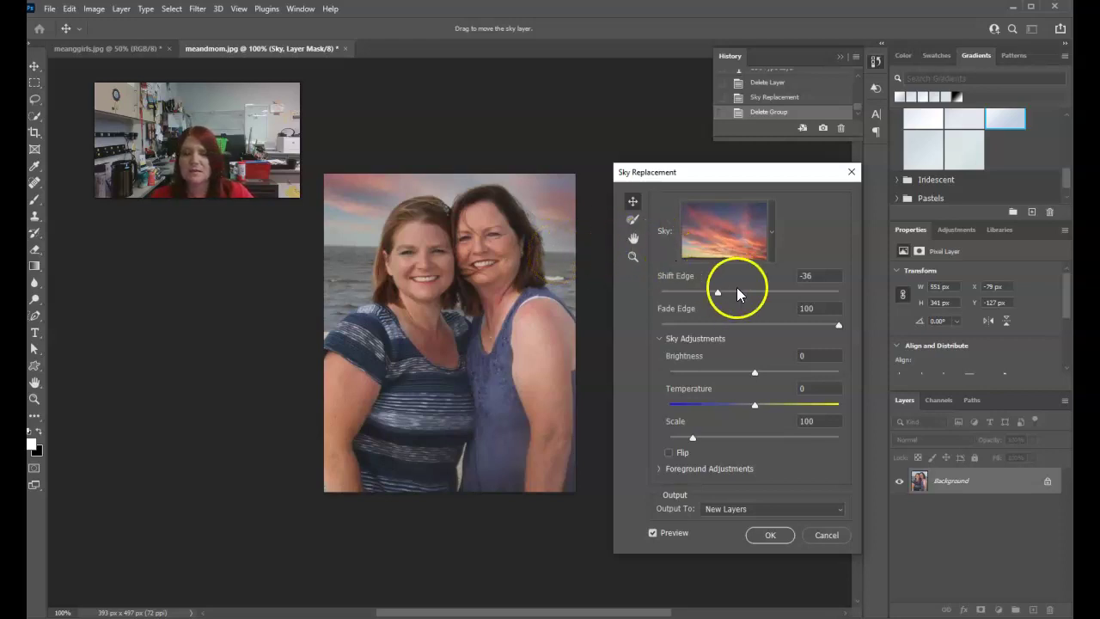
pyautogui.moveTo(758, 377); pyautogui.dragTo(784, 377)
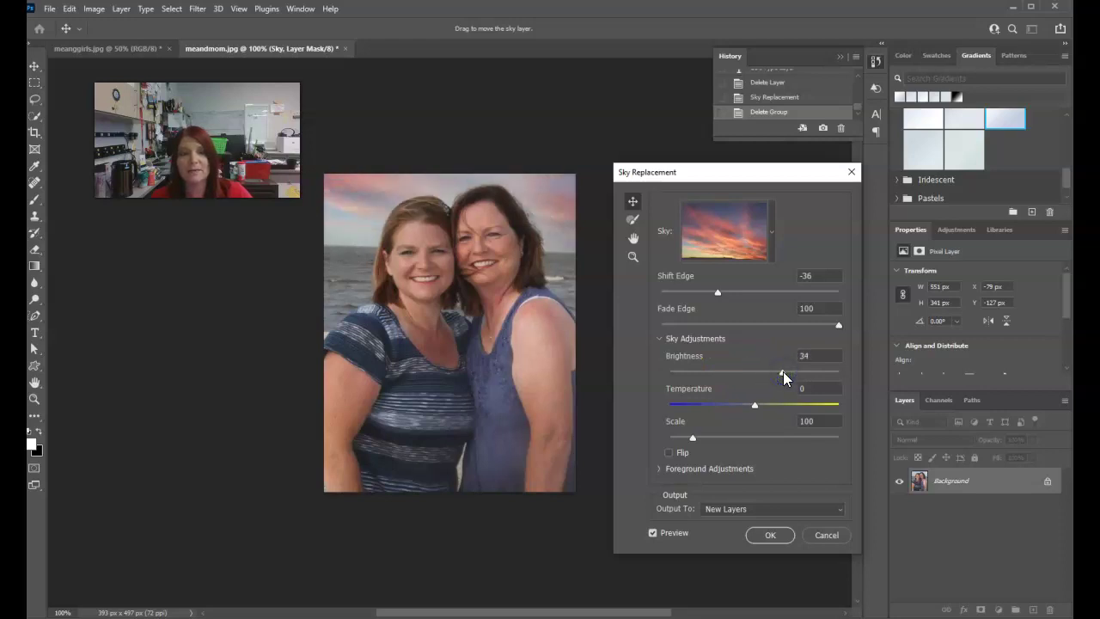
pyautogui.moveTo(693, 438); pyautogui.dragTo(743, 443)
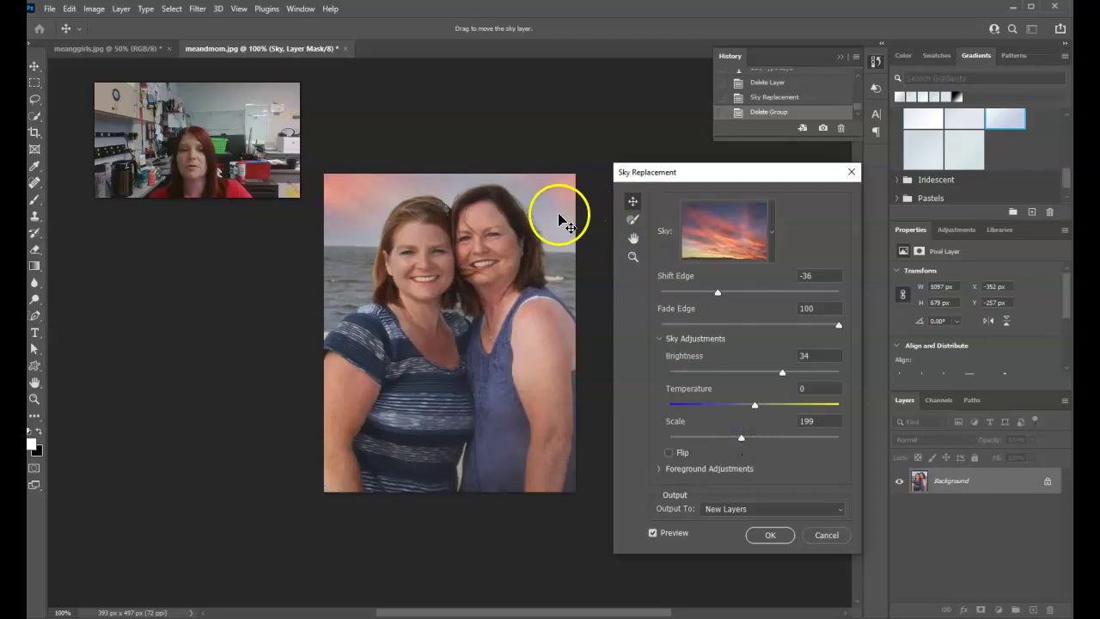
pyautogui.moveTo(557, 199); pyautogui.dragTo(580, 248)
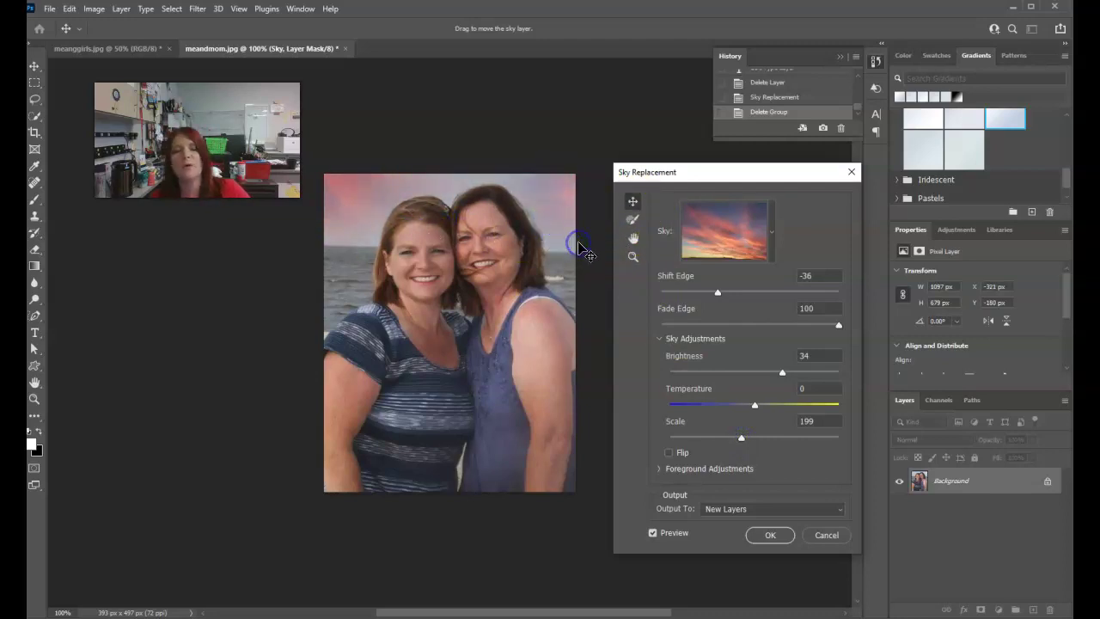
# Apply the sky replacement with output to New Layers and collapse the resulting layer group.
pyautogui.click(815, 488)
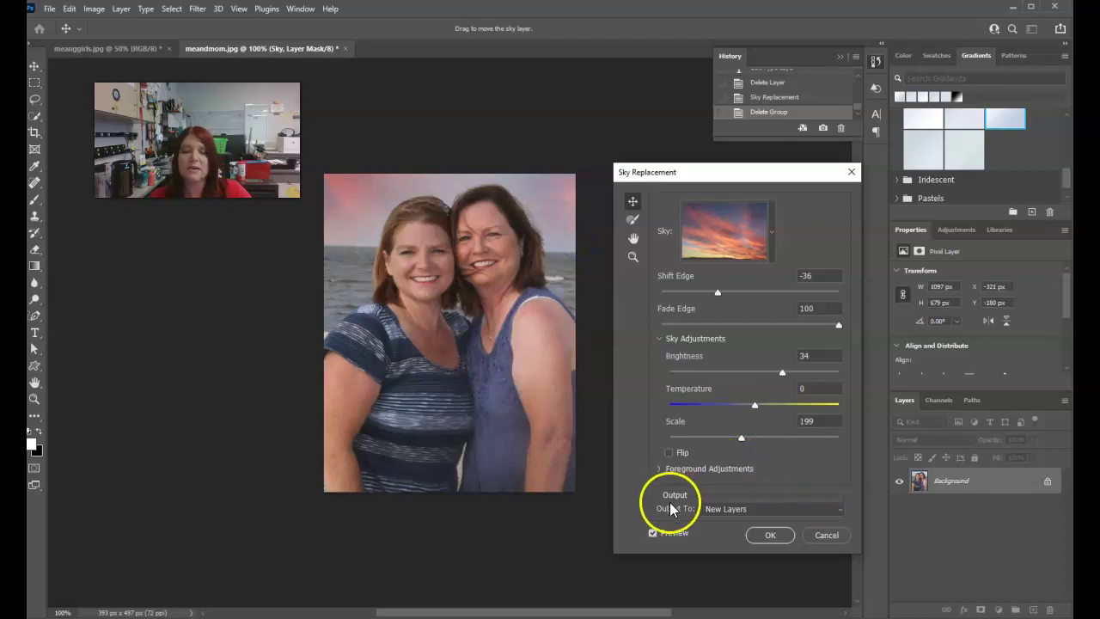
pyautogui.click(736, 509)
pyautogui.click(746, 508)
pyautogui.click(779, 535)
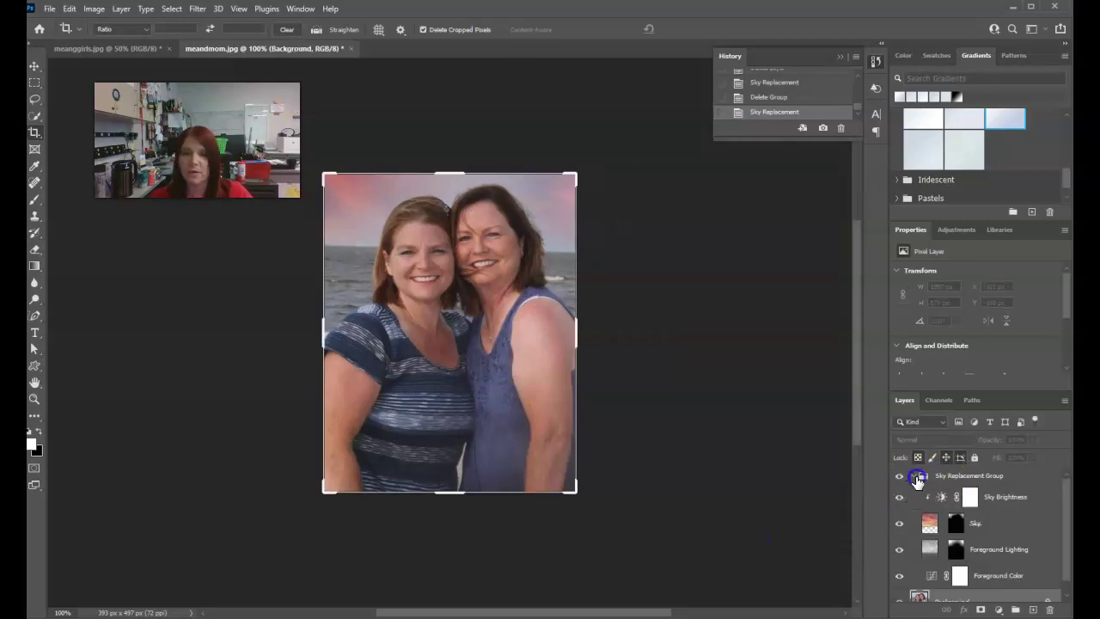
pyautogui.click(914, 477)
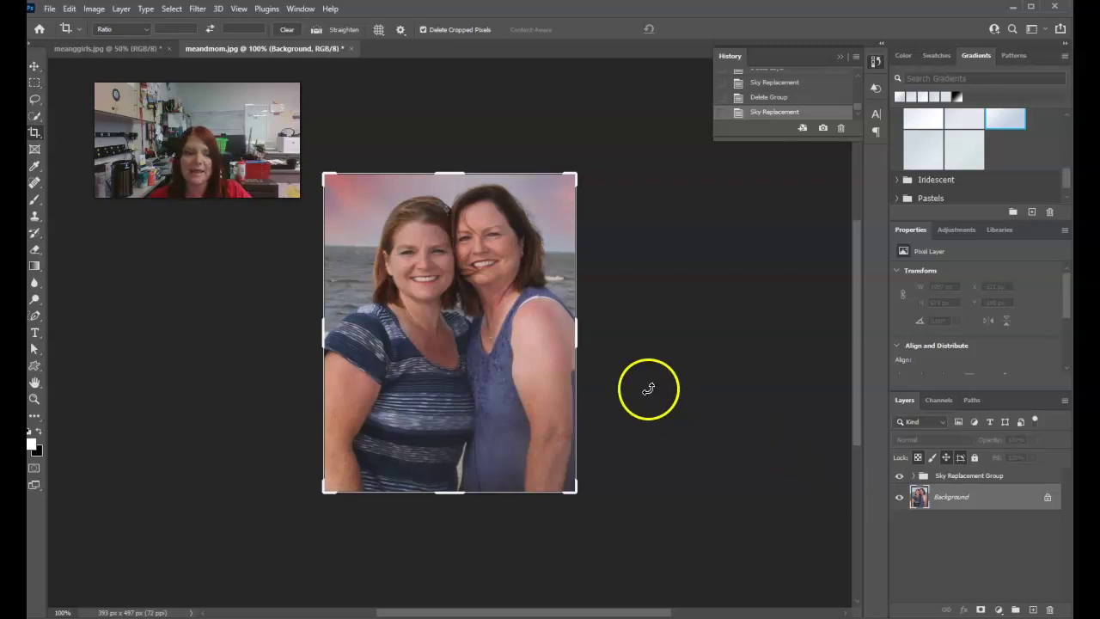
# Switch to the meanggirls.jpg document and select both women automatically with Select Subject.
pyautogui.click(119, 48)
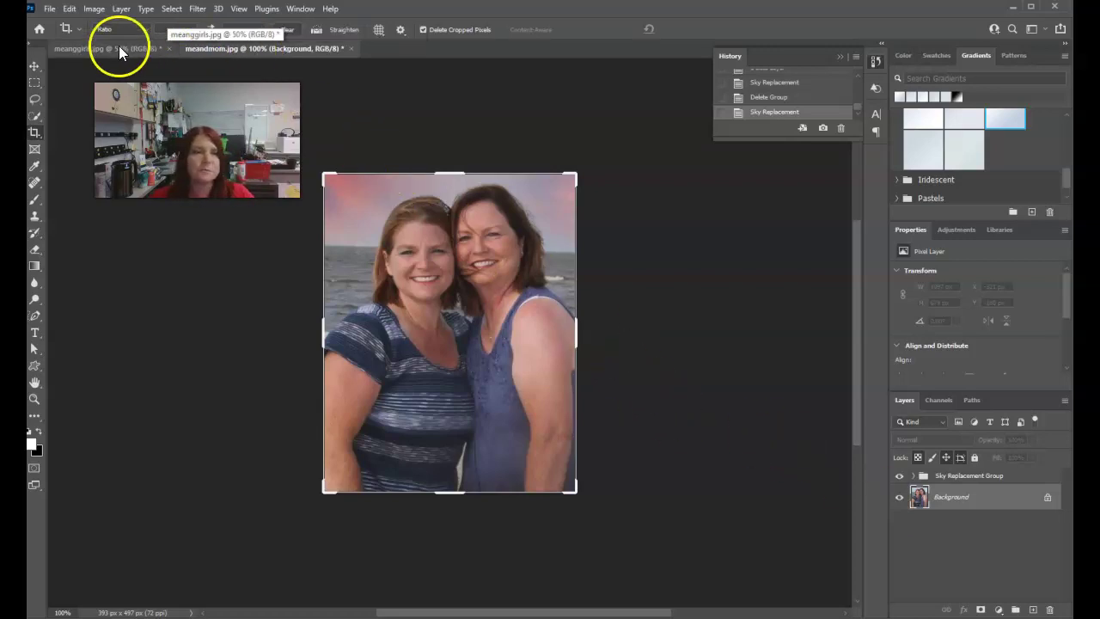
pyautogui.click(34, 66)
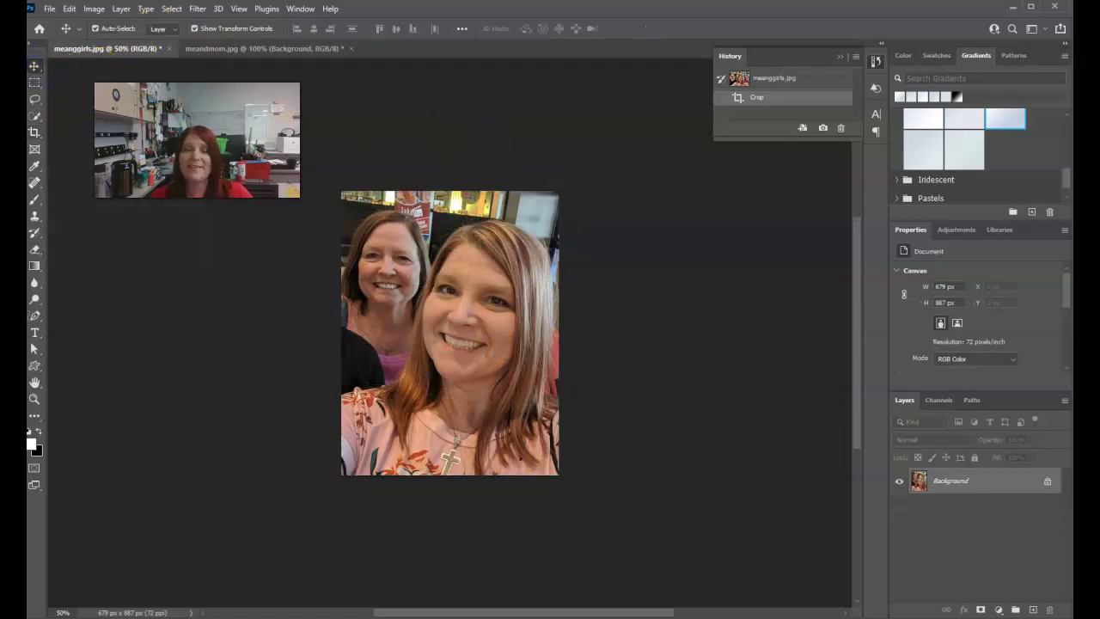
pyautogui.click(35, 123)
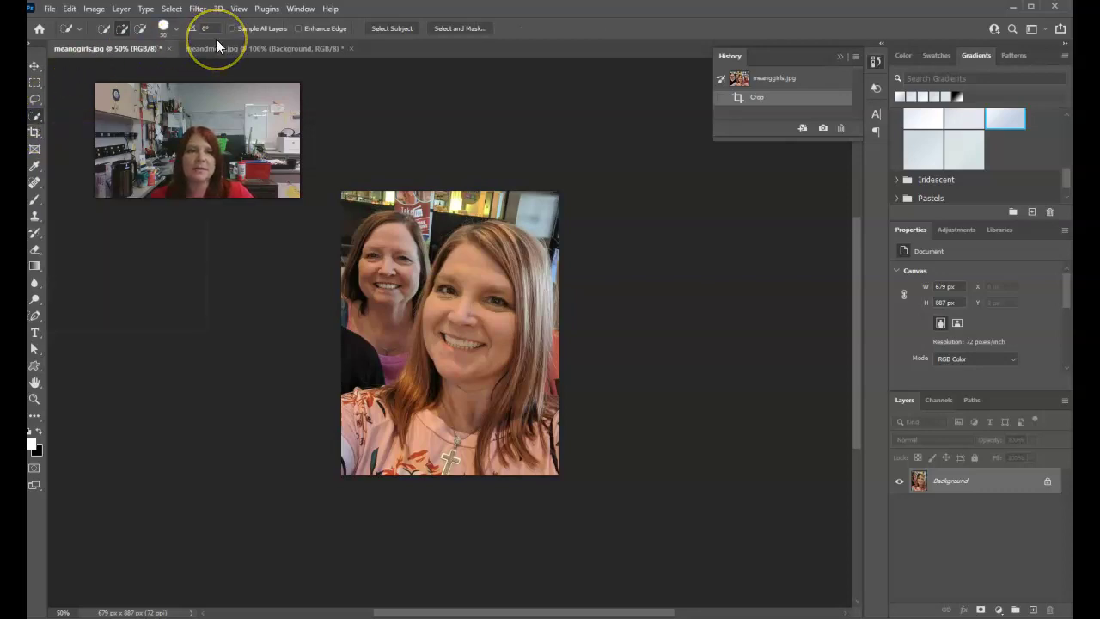
pyautogui.click(395, 33)
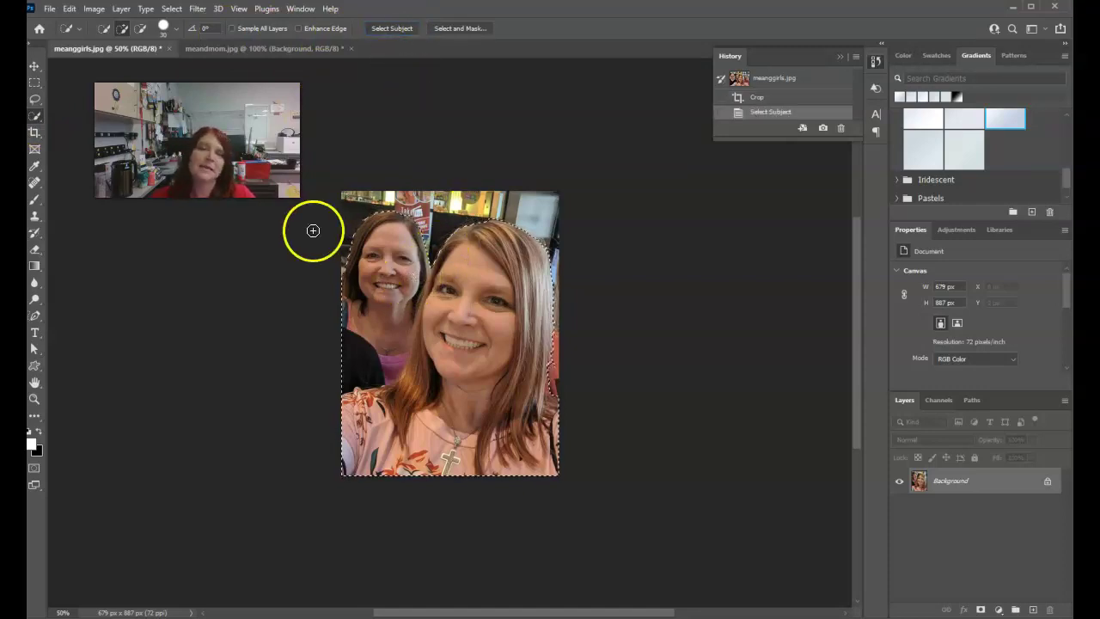
# Refine the hair edges of the selection in Select and Mask and output the result as a Layer Mask.
pyautogui.click(471, 32)
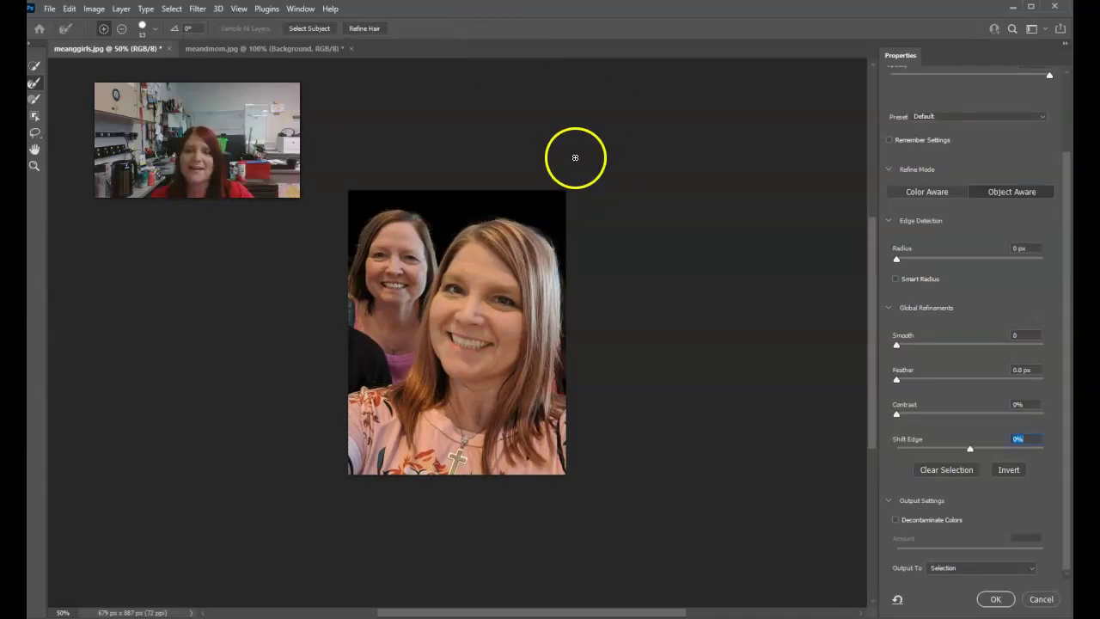
pyautogui.click(365, 28)
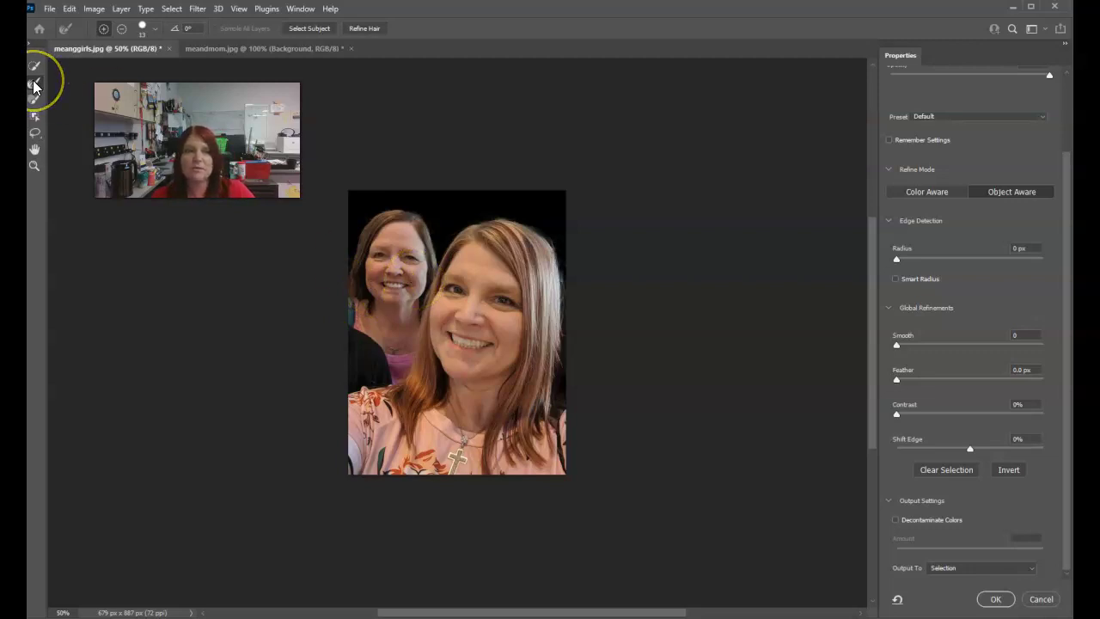
pyautogui.scroll(3, 940, 216)
pyautogui.scroll(1, 946, 218)
pyautogui.scroll(-4, 975, 467)
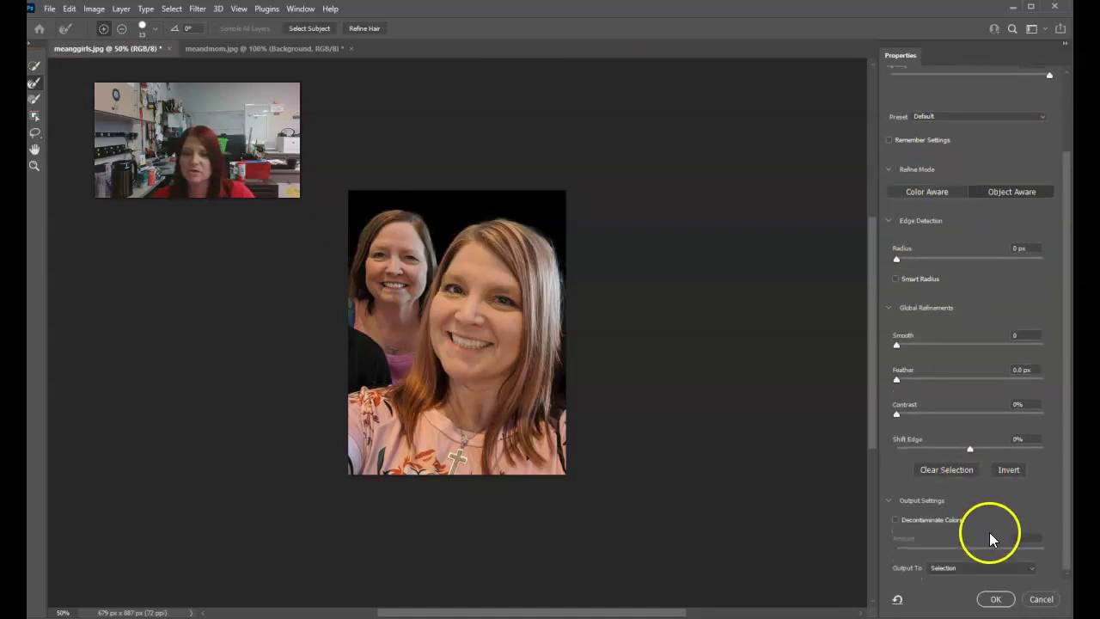
pyautogui.click(946, 568)
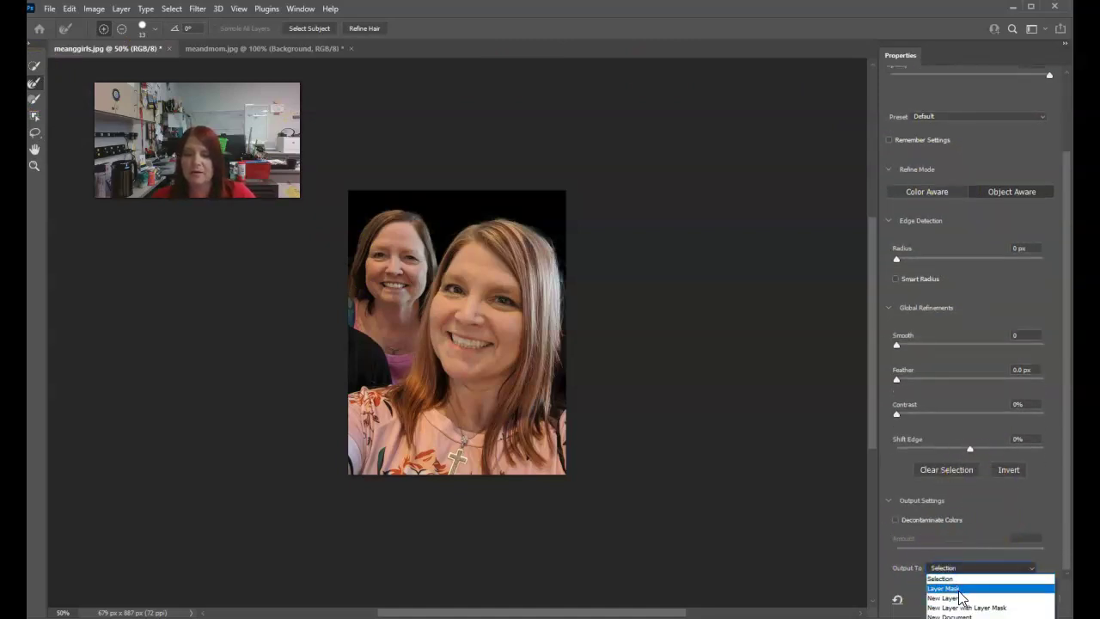
pyautogui.click(946, 589)
pyautogui.click(1000, 601)
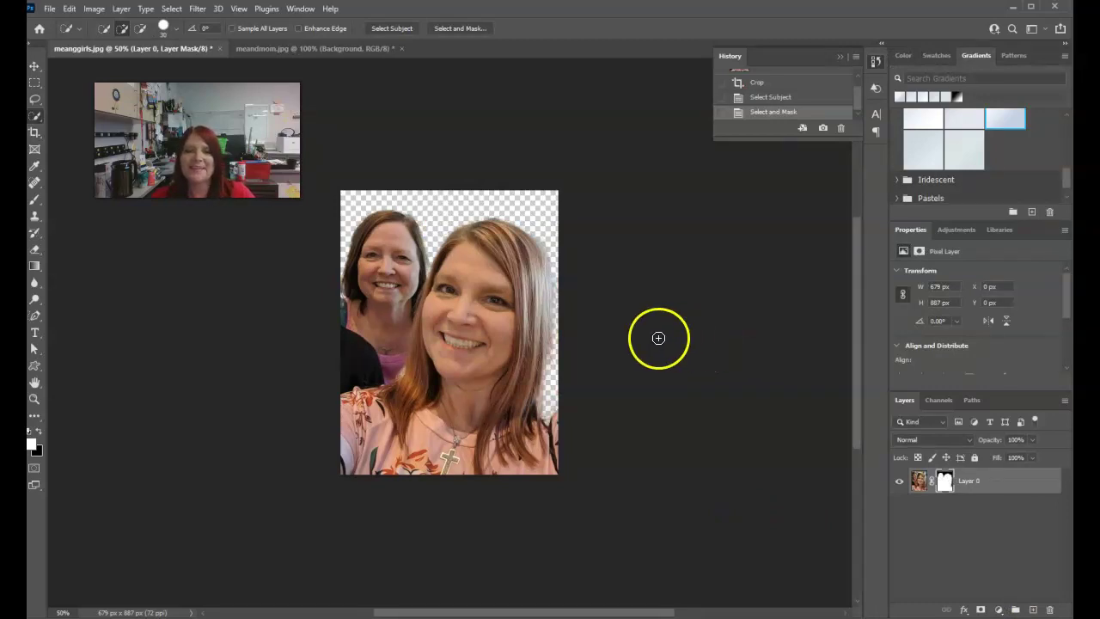
# Open Neural Filters on the image content of masked Layer 0, with the front woman's face enlarged to 100%.
pyautogui.click(919, 486)
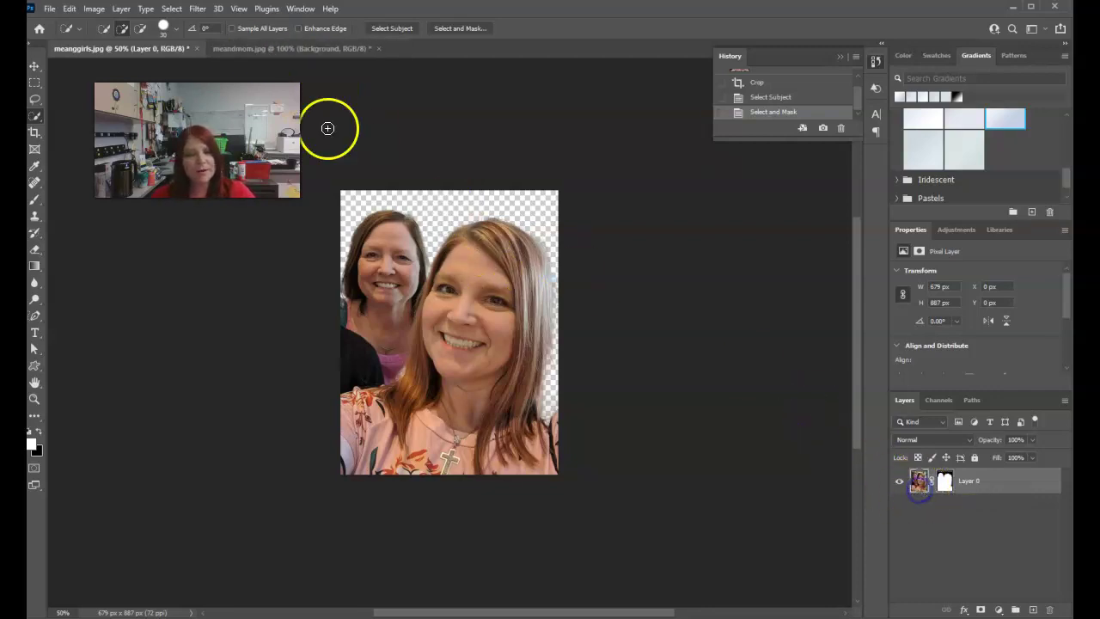
pyautogui.click(196, 9)
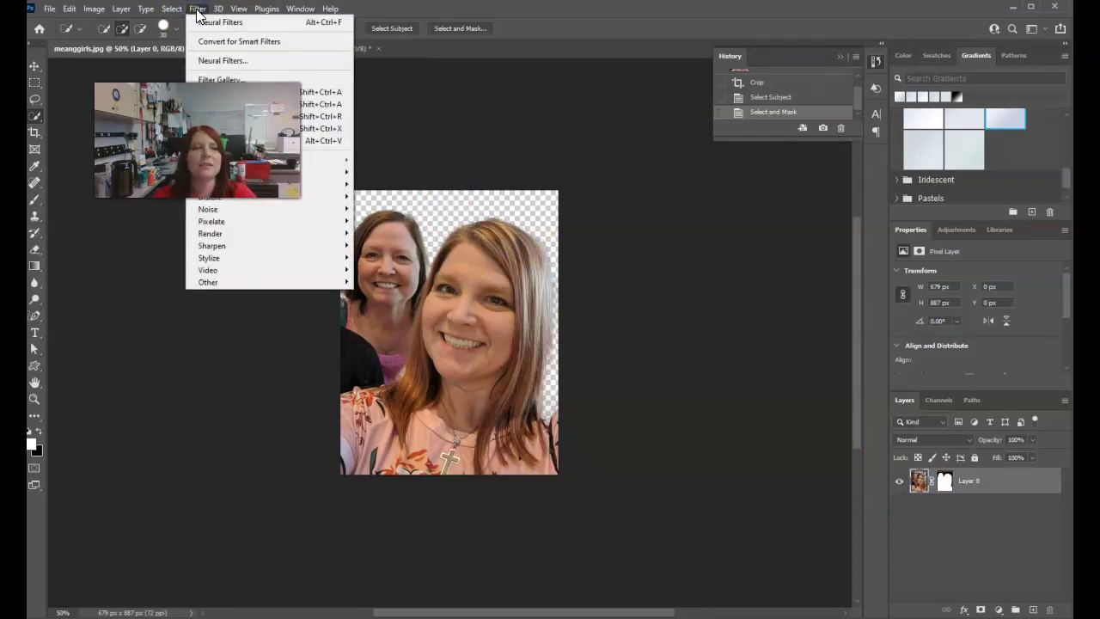
pyautogui.click(218, 61)
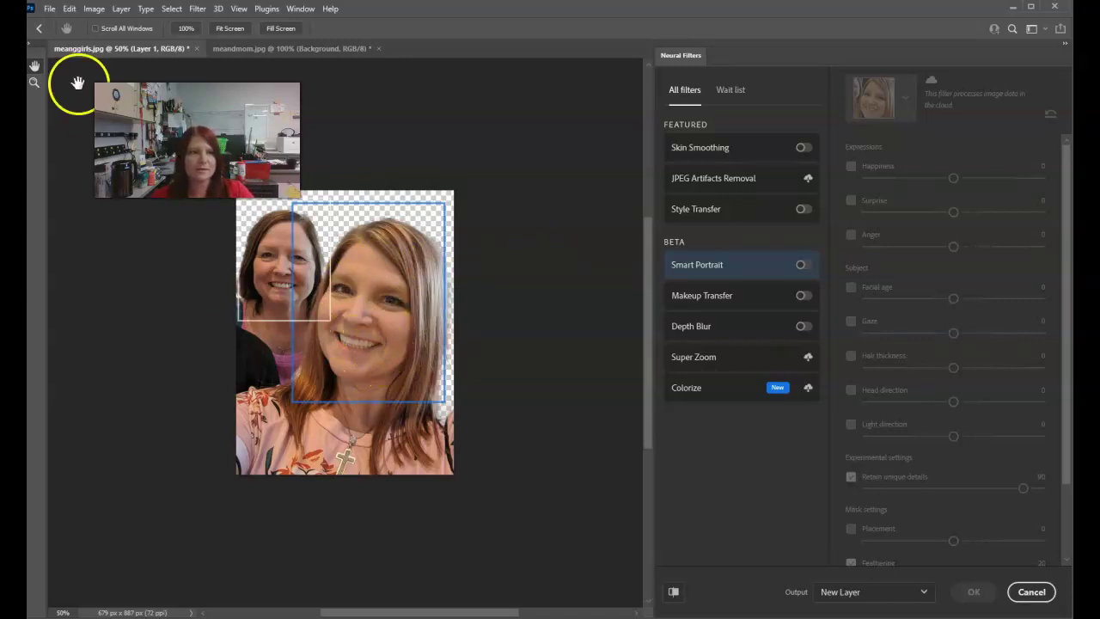
pyautogui.click(34, 84)
pyautogui.click(351, 289)
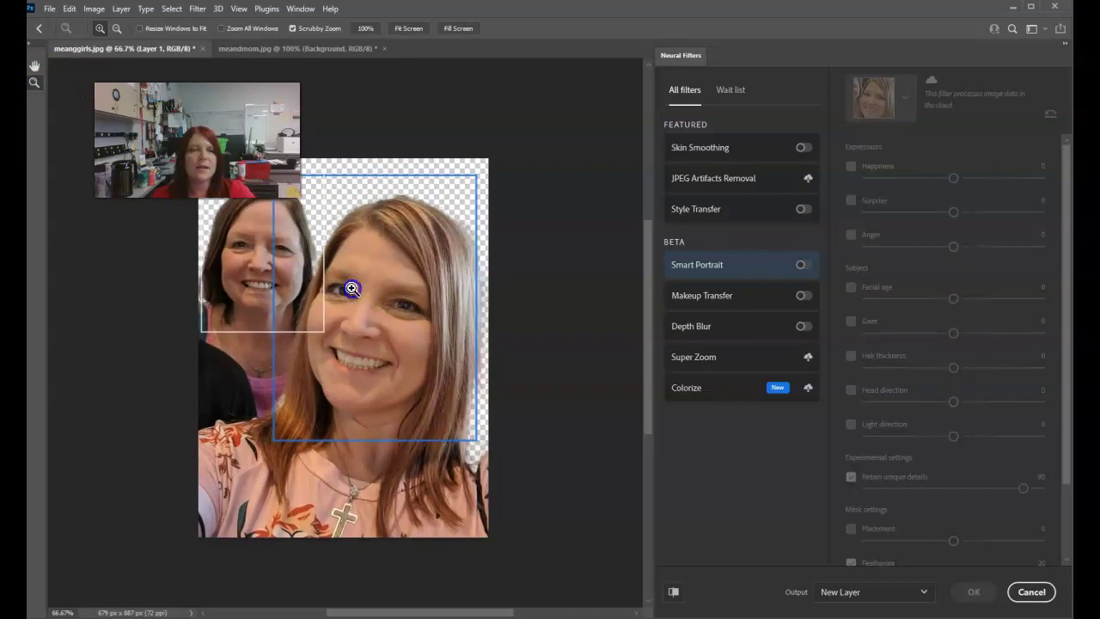
pyautogui.click(351, 288)
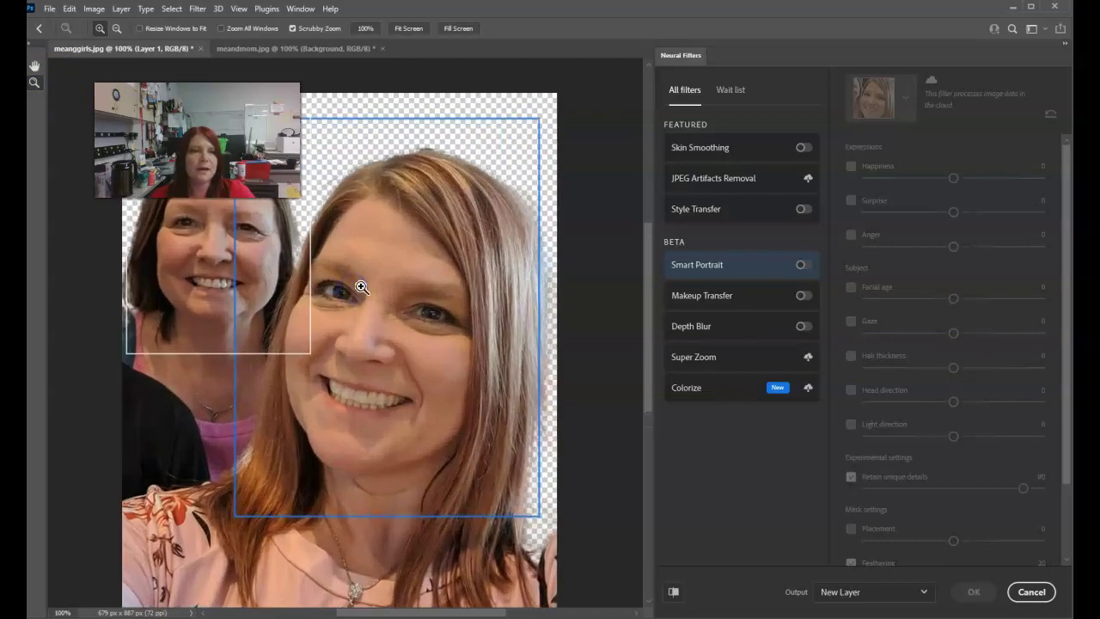
# Enable Skin Smoothing for the front woman's face with Smoothness +16, and compare the result with the filter off and on.
pyautogui.click(747, 151)
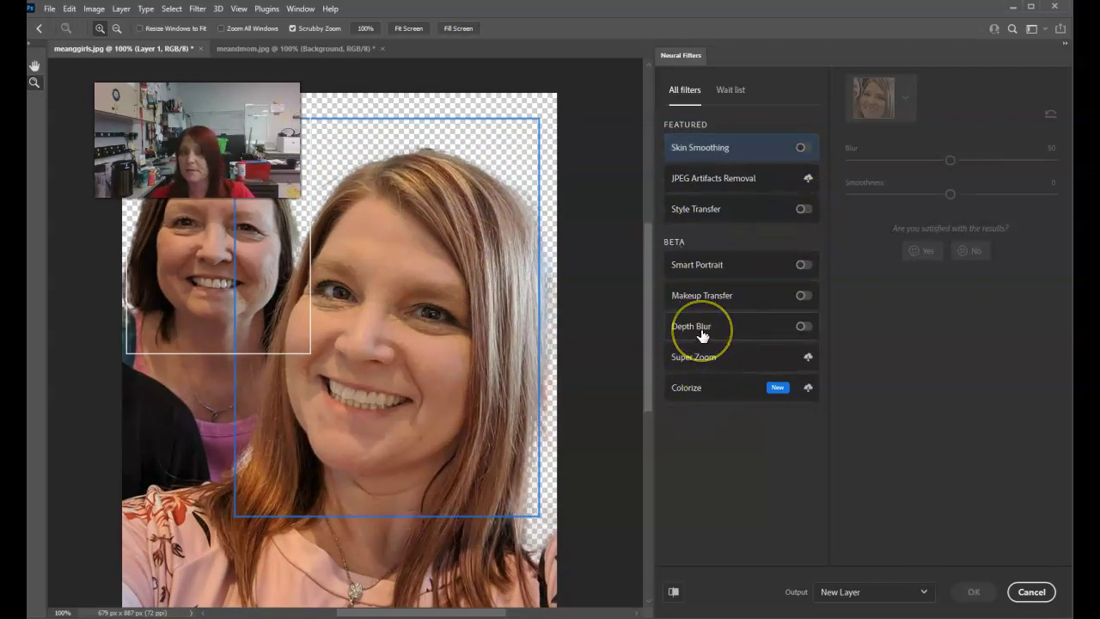
pyautogui.moveTo(702, 335)
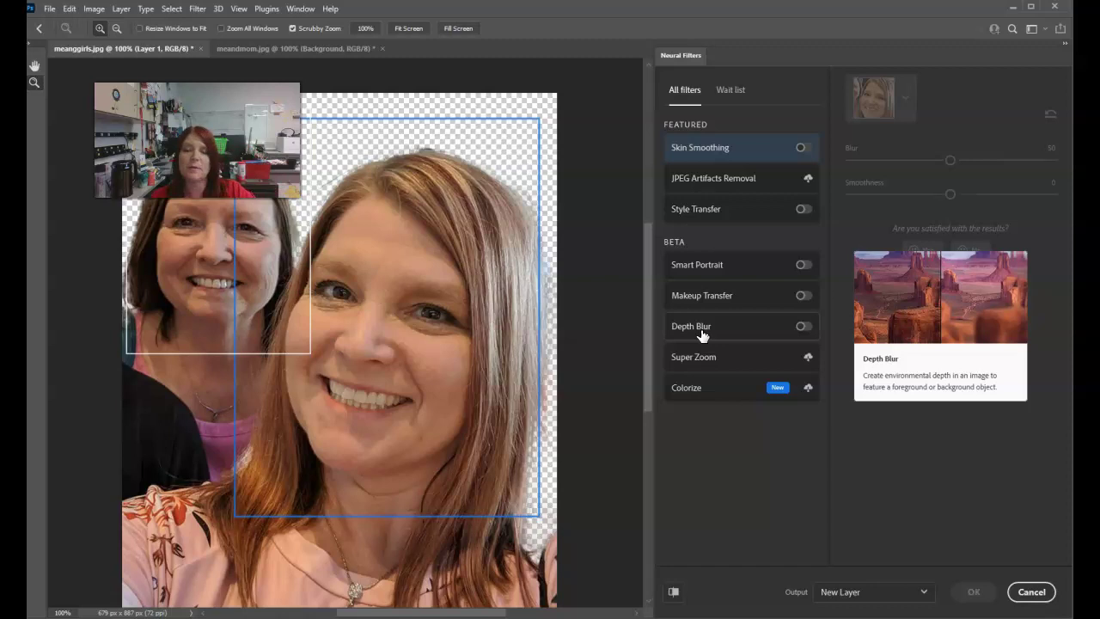
pyautogui.click(715, 334)
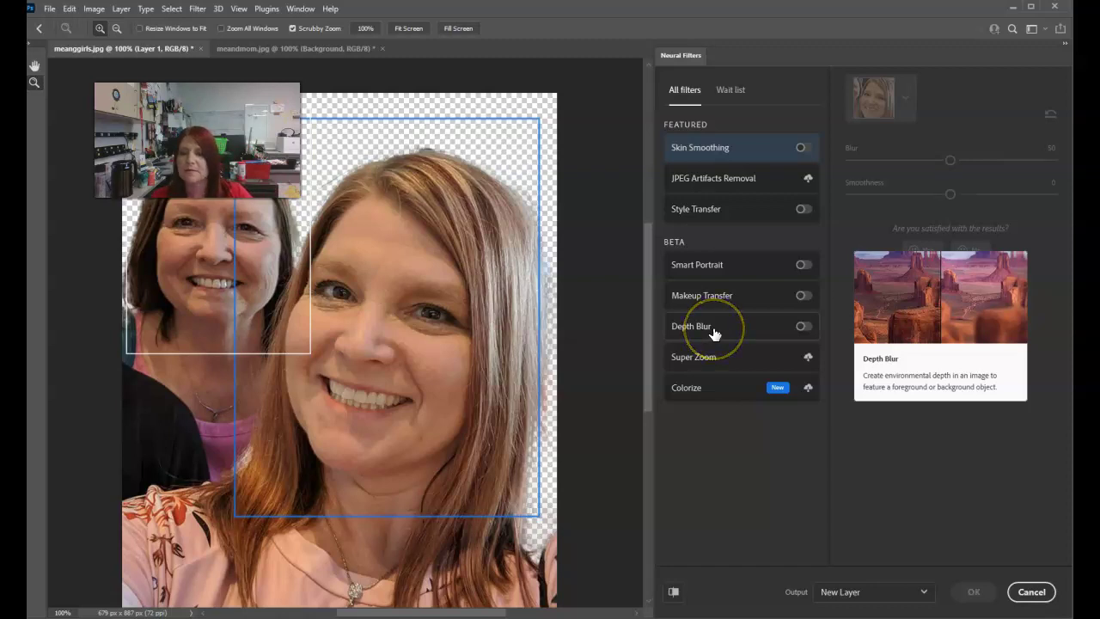
pyautogui.click(804, 149)
pyautogui.click(953, 162)
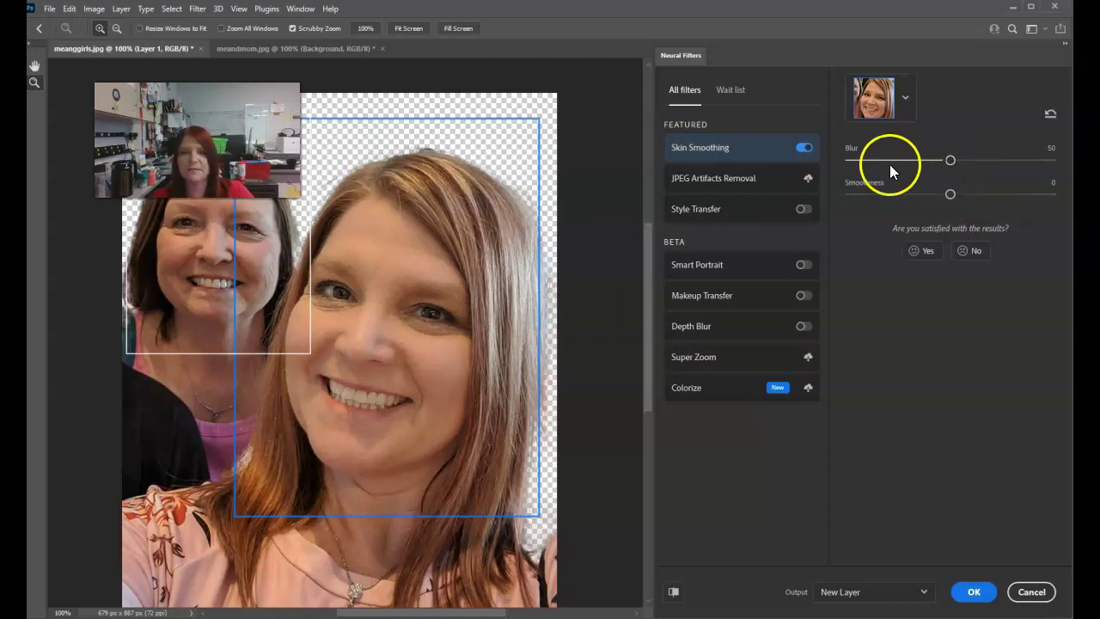
pyautogui.moveTo(949, 195); pyautogui.dragTo(984, 196)
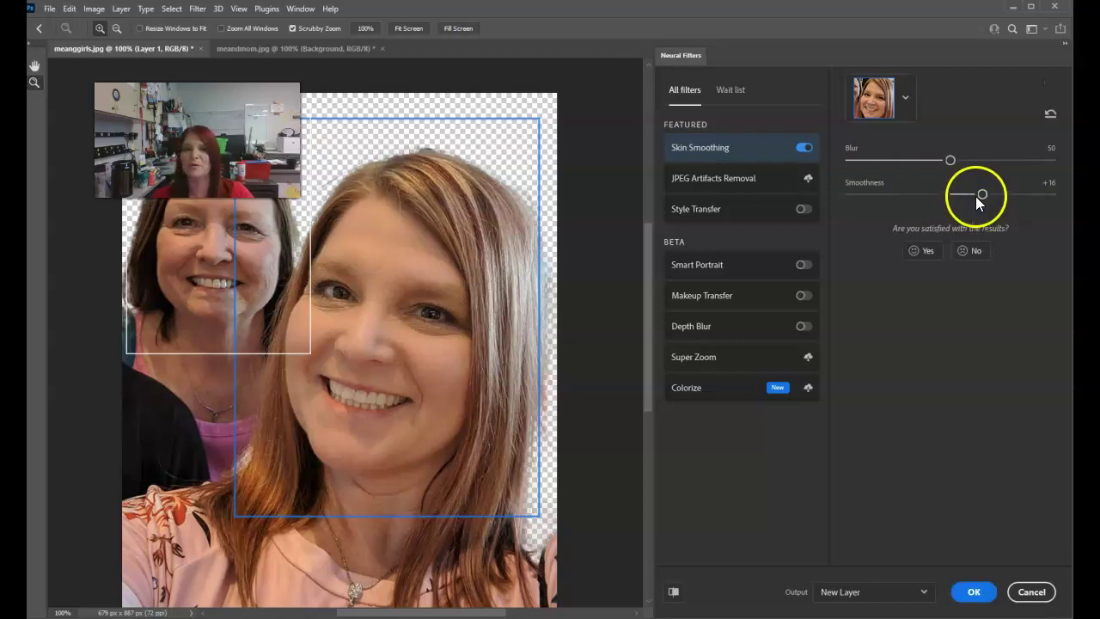
pyautogui.click(802, 148)
pyautogui.click(801, 150)
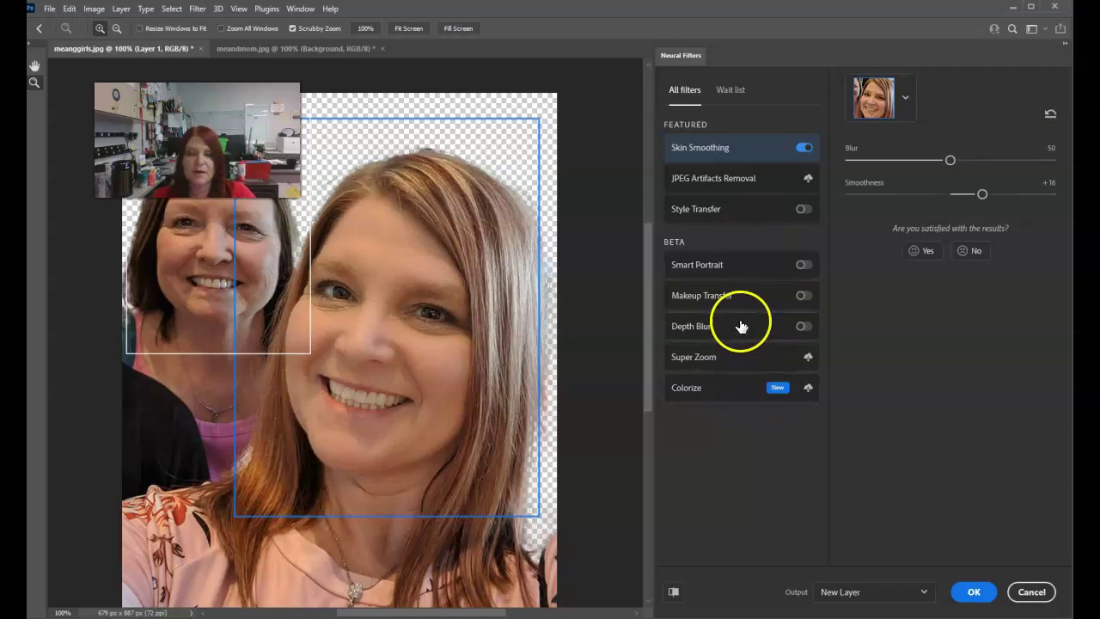
# Enable Smart Portrait with Gaze -37 and Anger +27, apply the filters to a new layer, and hide Layer 0.
pyautogui.click(802, 267)
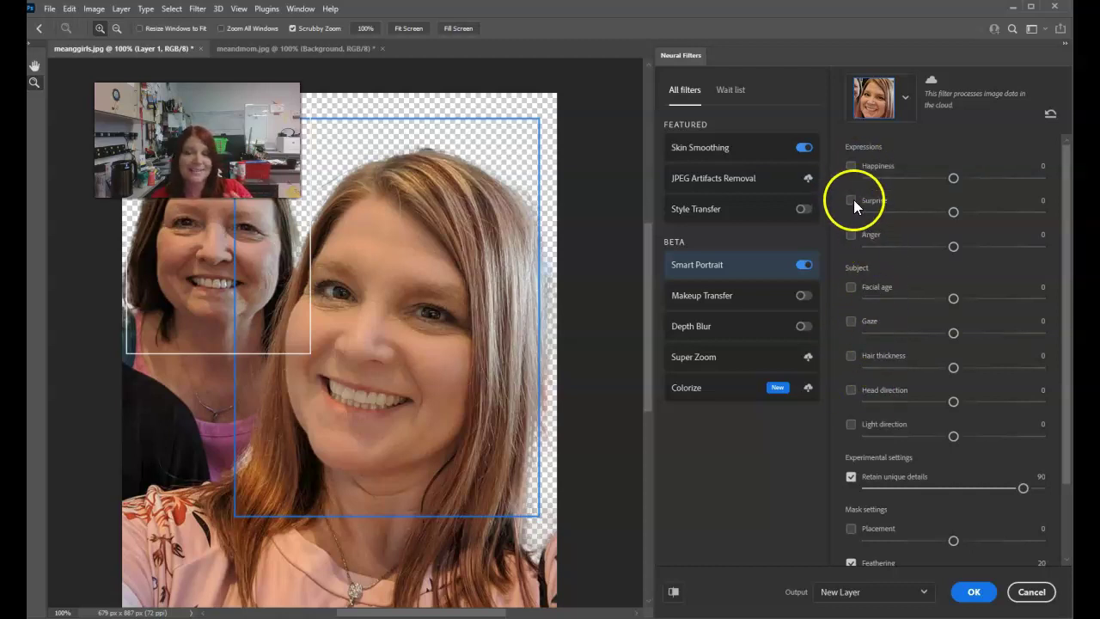
pyautogui.moveTo(953, 332); pyautogui.dragTo(888, 337)
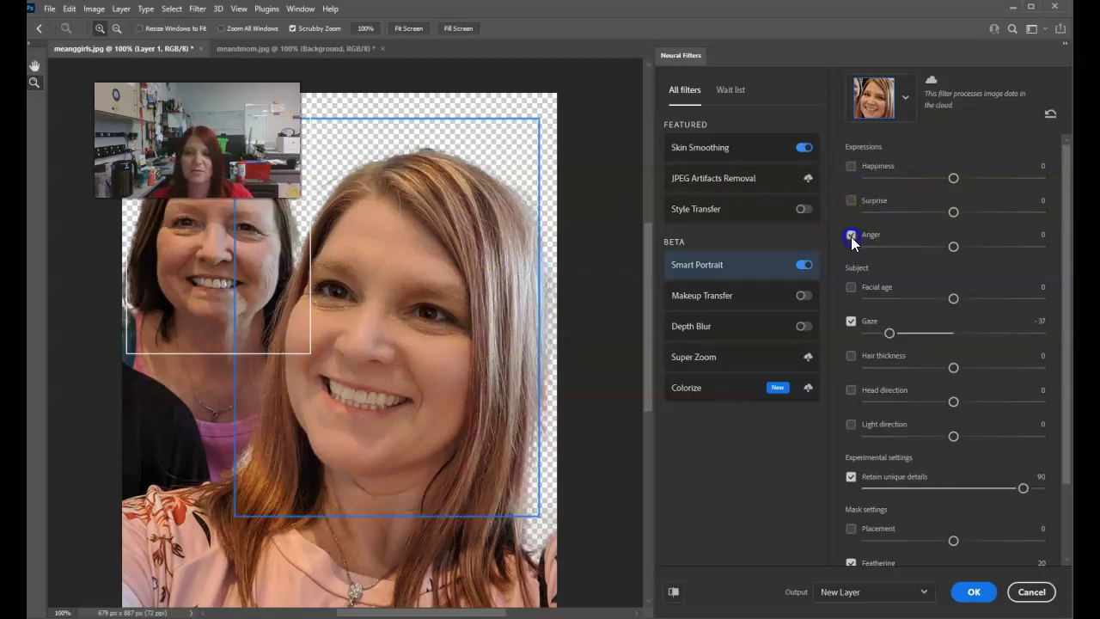
pyautogui.moveTo(955, 246); pyautogui.dragTo(1004, 252)
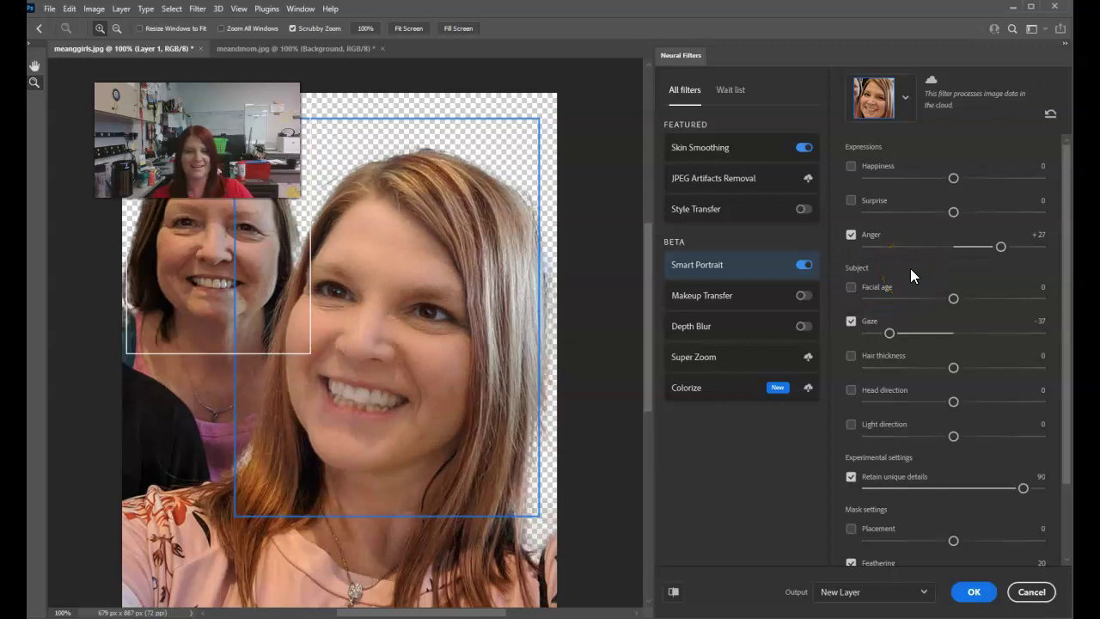
pyautogui.click(974, 597)
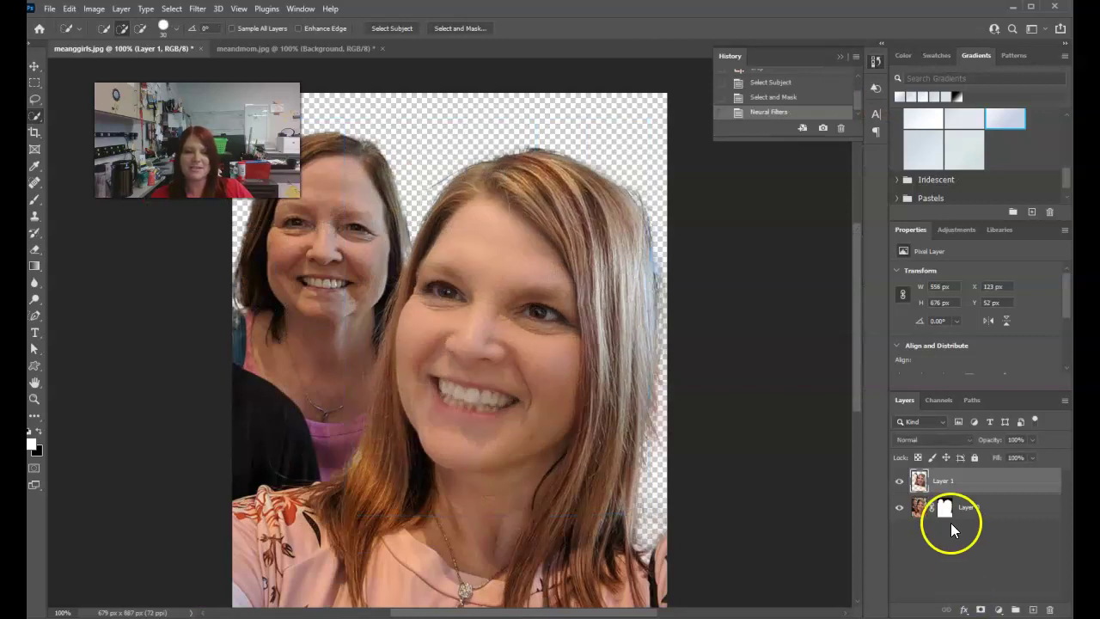
pyautogui.click(899, 507)
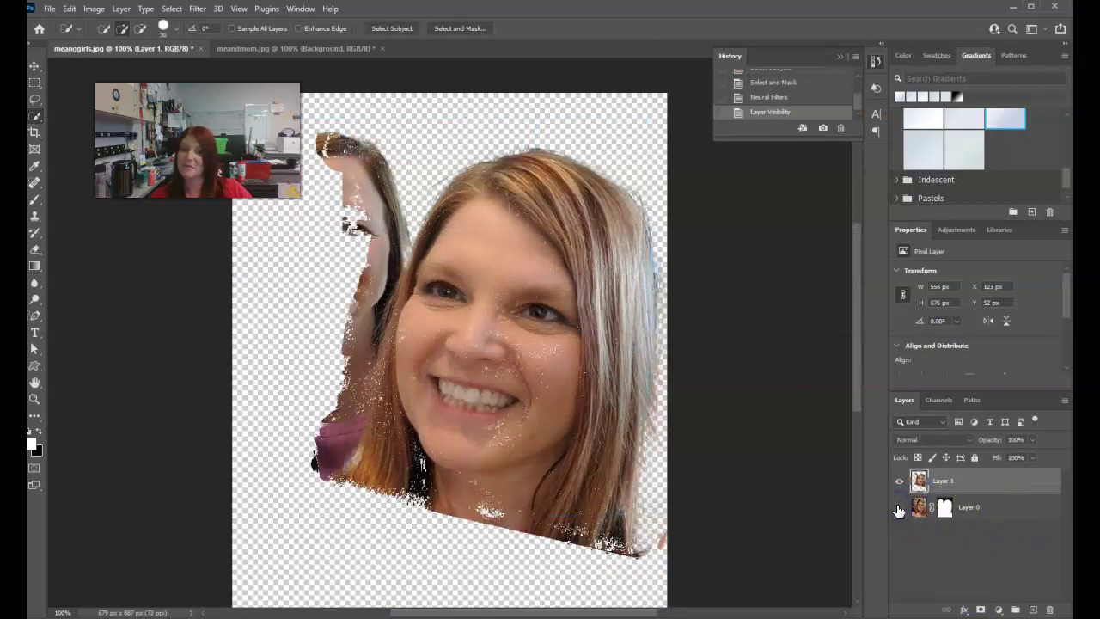
# Show Layer 0 again and compare the portrait with the filtered Layer 1 hidden and shown.
pyautogui.click(899, 507)
pyautogui.click(900, 481)
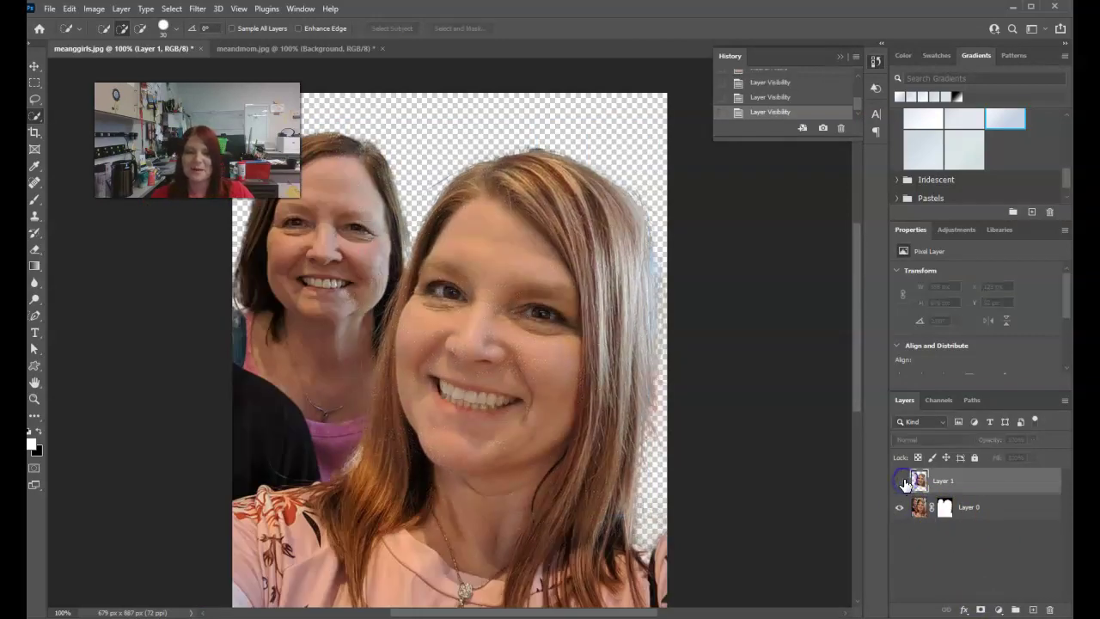
pyautogui.click(900, 482)
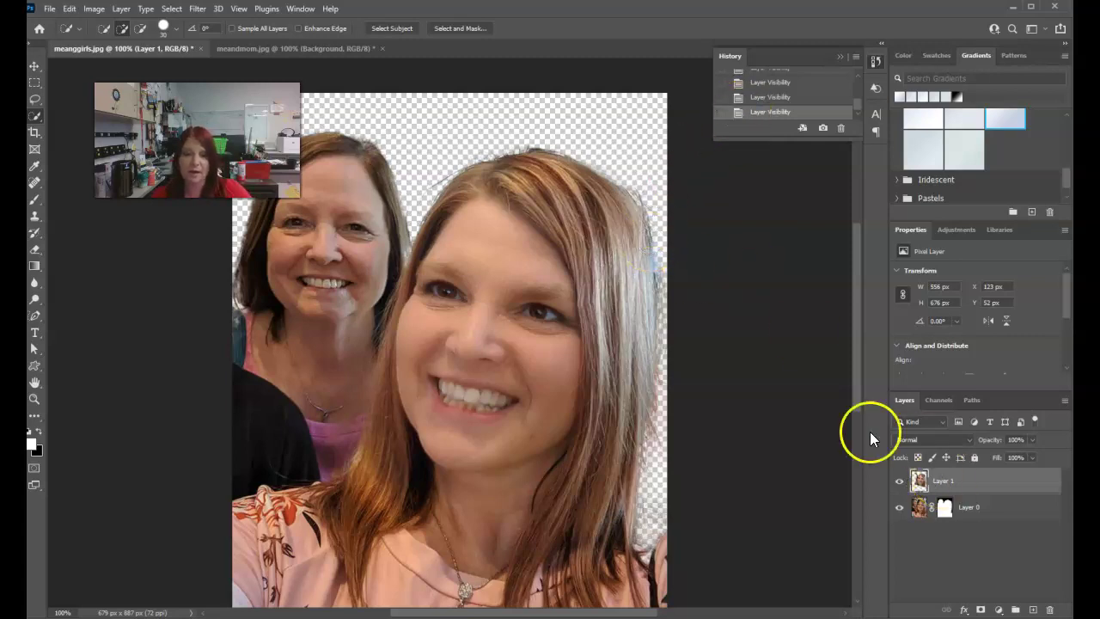
# Merge Layer 1 down into Layer 0, applying the layer mask before merging.
pyautogui.rightClick(1002, 484)
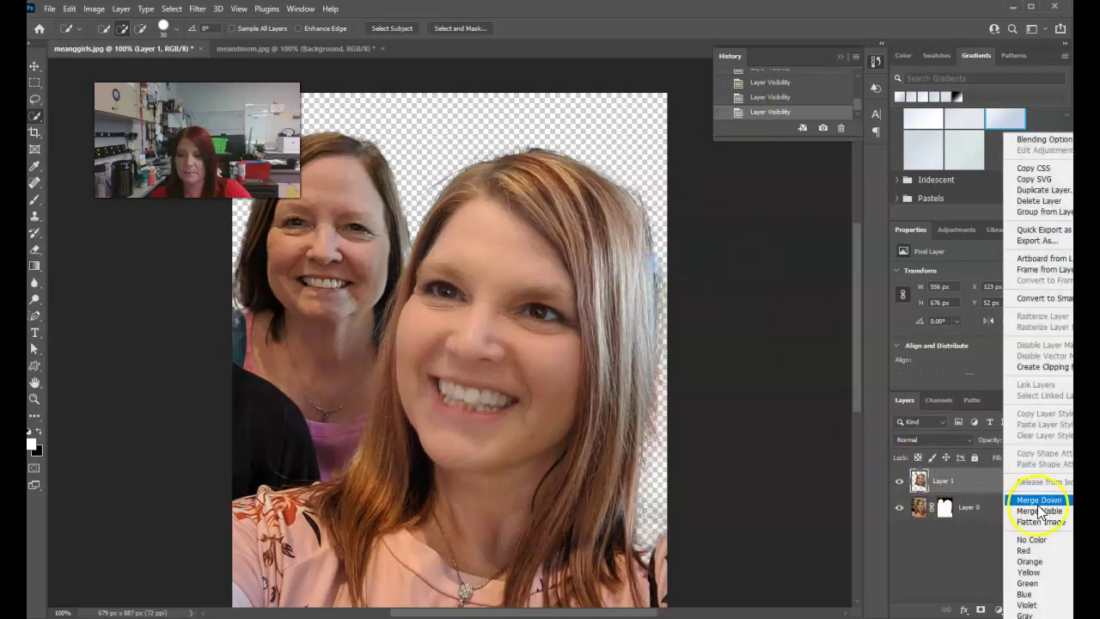
pyautogui.click(1038, 502)
pyautogui.click(590, 262)
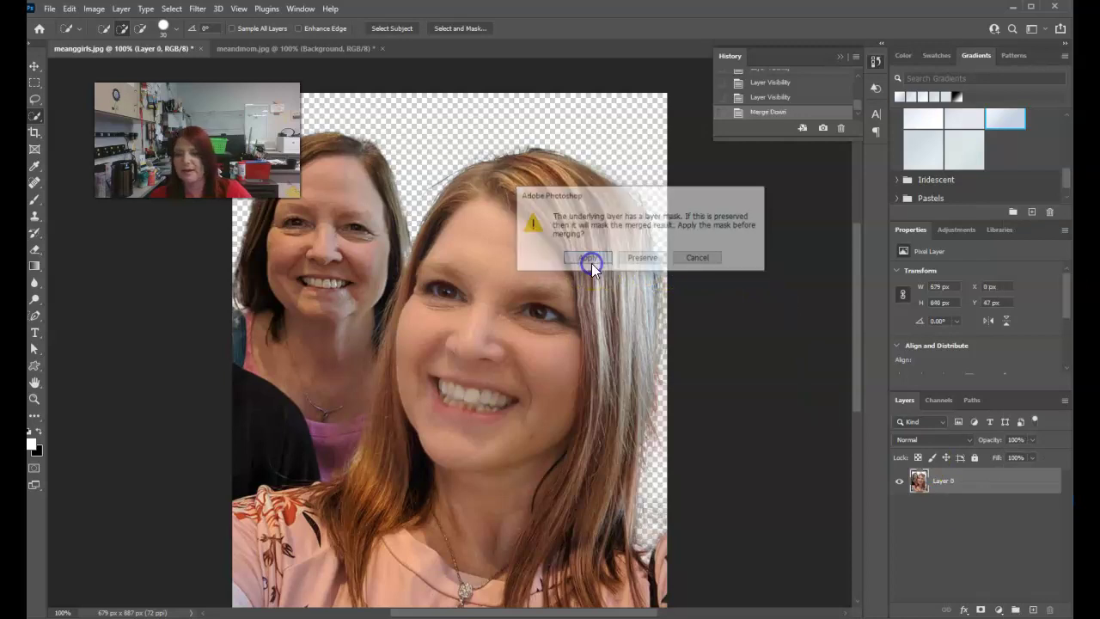
# Free-transform the merged Layer 0: scale it to about 72%, tilt it clockwise, and place it in the lower-left part of the canvas.
pyautogui.hotkey('ctrl', 't')
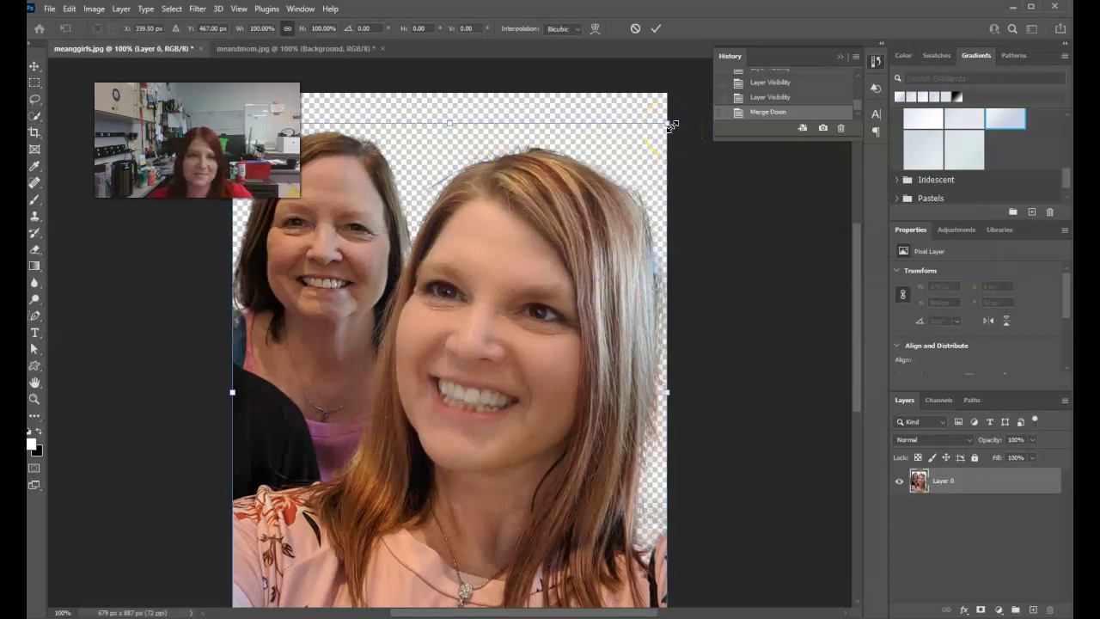
pyautogui.moveTo(671, 126); pyautogui.dragTo(508, 292)
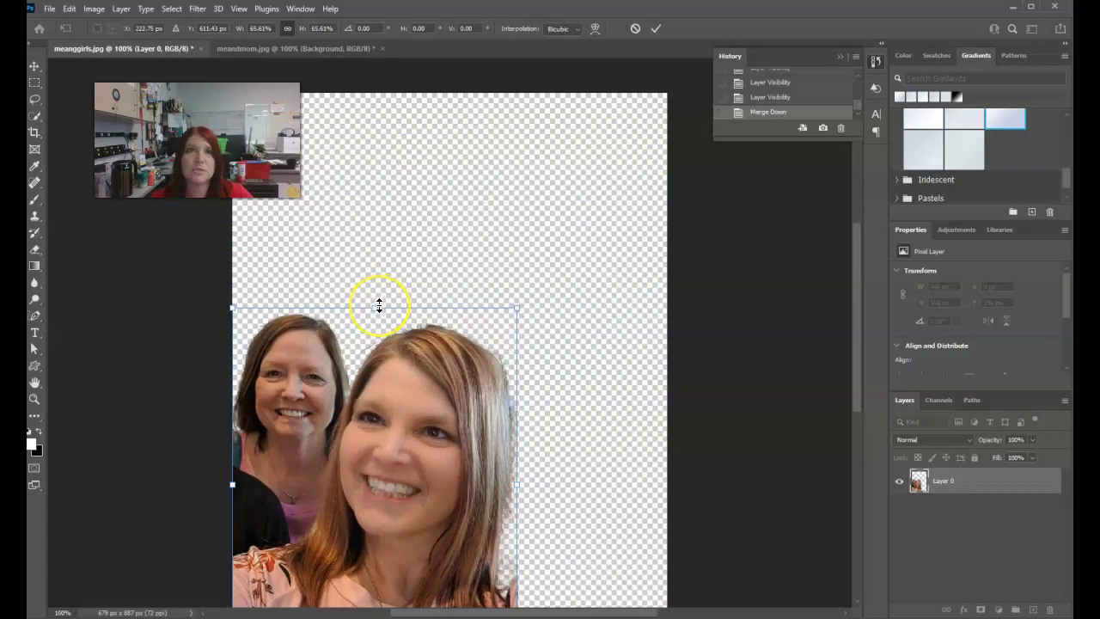
pyautogui.moveTo(379, 306); pyautogui.dragTo(439, 274)
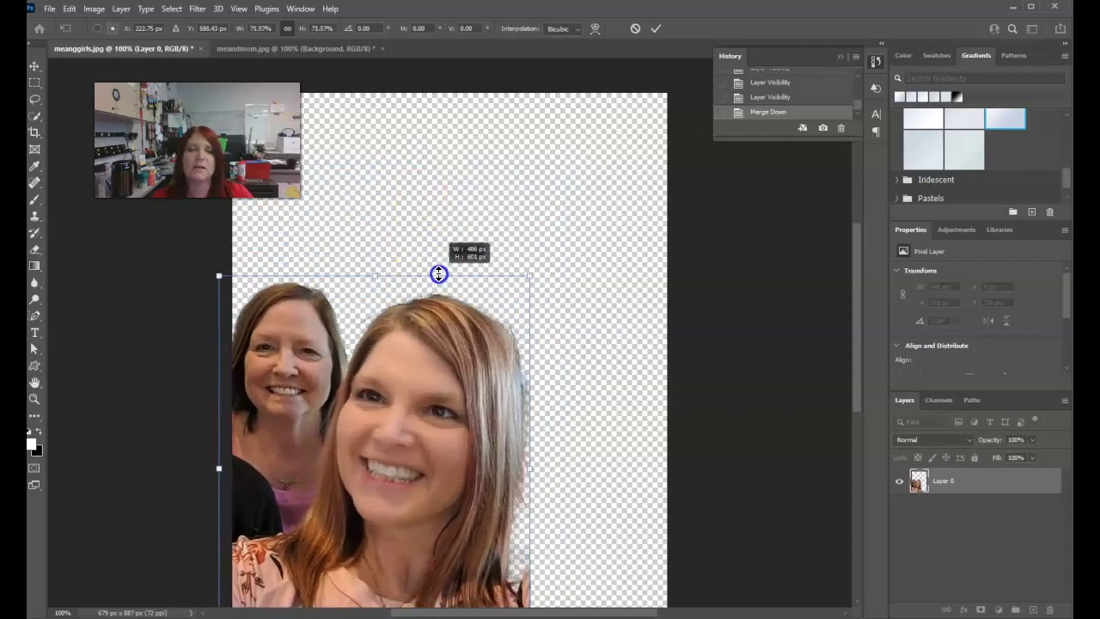
pyautogui.moveTo(518, 255); pyautogui.dragTo(683, 270)
pyautogui.moveTo(501, 213); pyautogui.dragTo(504, 284)
pyautogui.moveTo(490, 352); pyautogui.dragTo(466, 390)
pyautogui.press('Return')
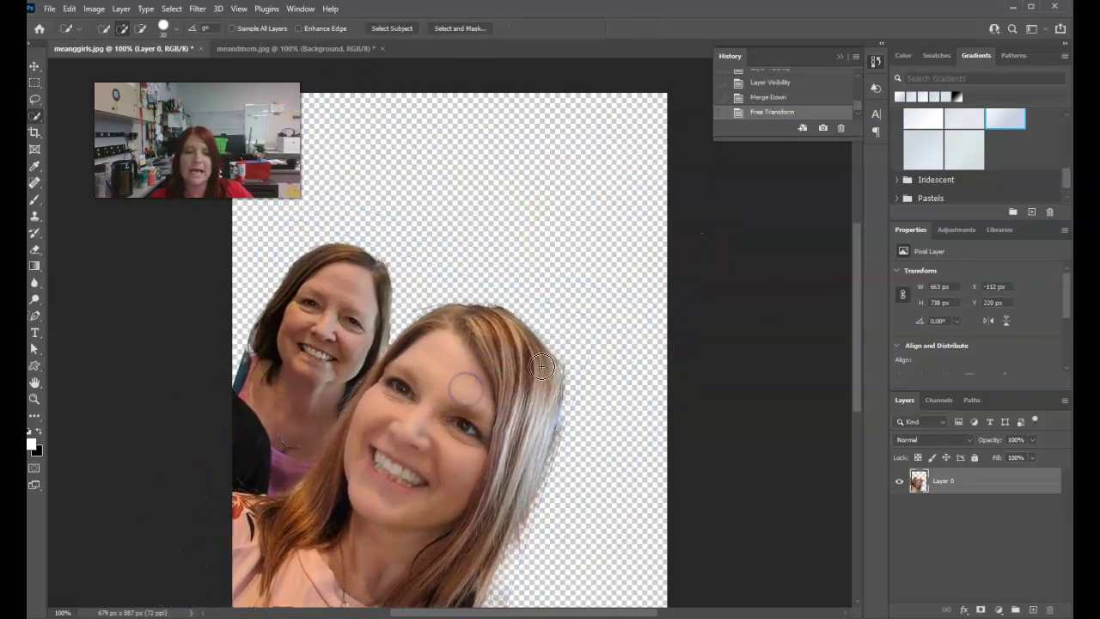
# Add a white Prida01 type layer above the portraits containing the person's first name.
pyautogui.click(36, 337)
pyautogui.click(369, 210)
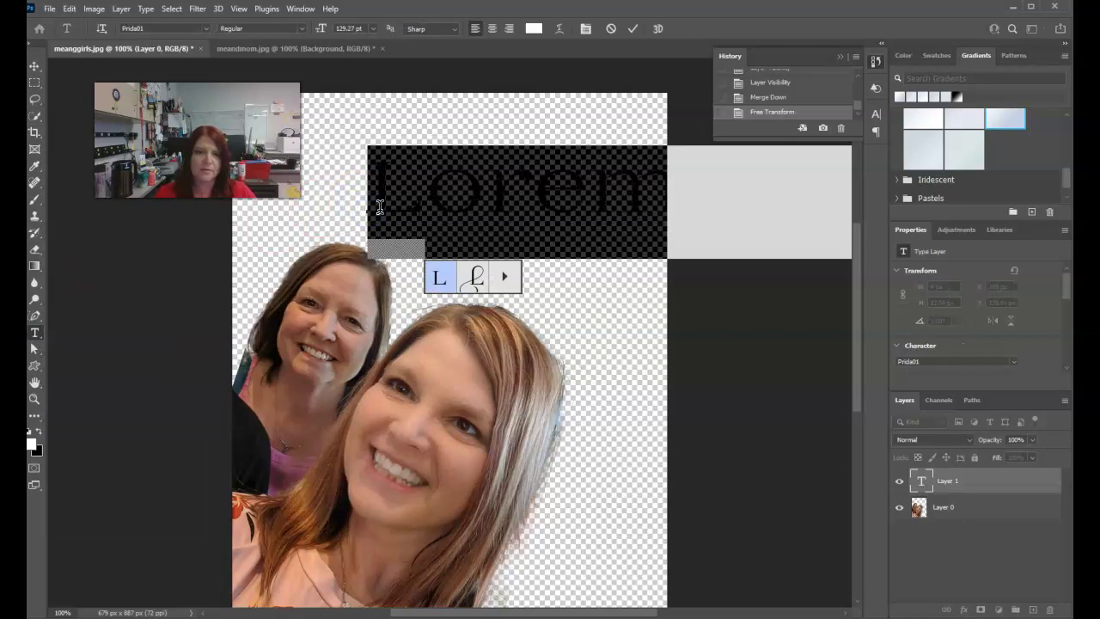
pyautogui.click(589, 193)
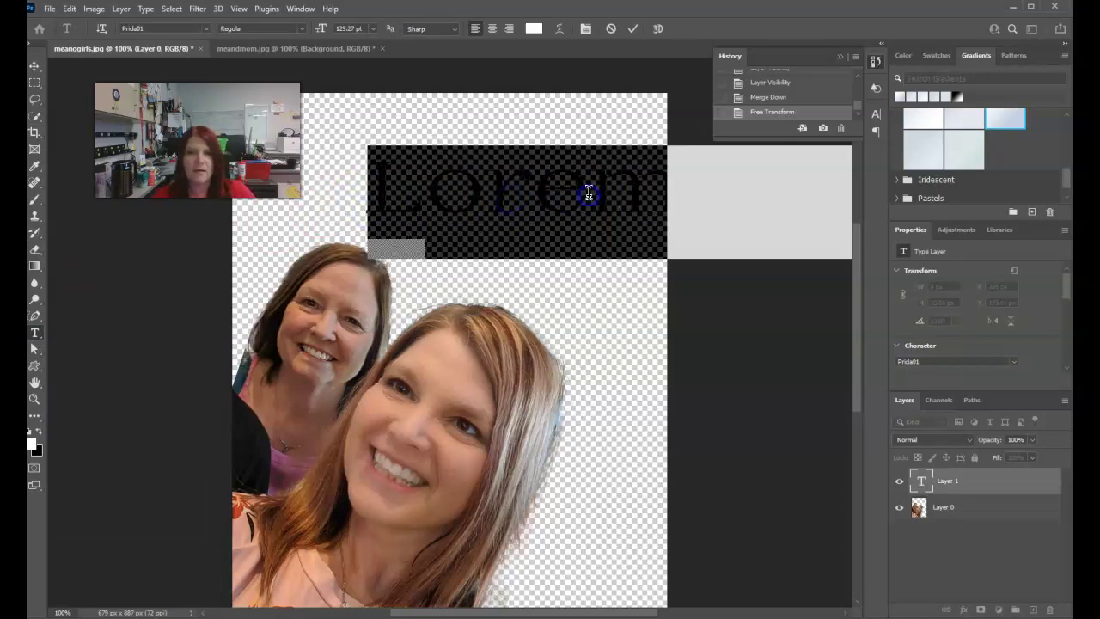
pyautogui.click(514, 222)
pyautogui.doubleClick(528, 198)
pyautogui.write('Tonya')
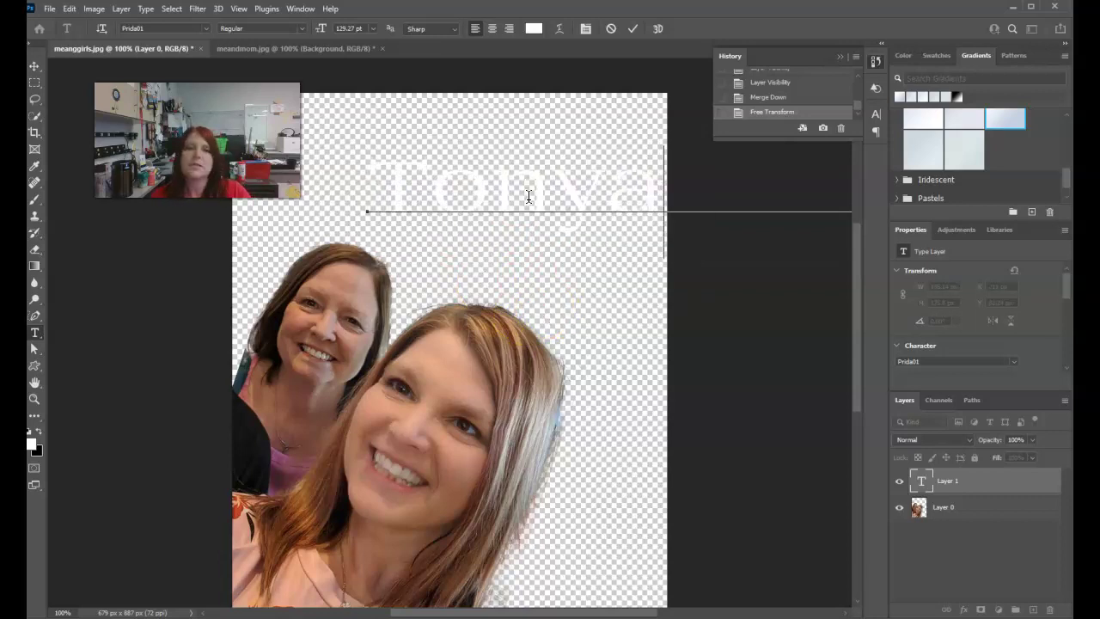
# Move the name text across the front woman's mouth and chin, rotated -9.80° and scaled to 92.46% width and 66.84% height.
pyautogui.click(35, 65)
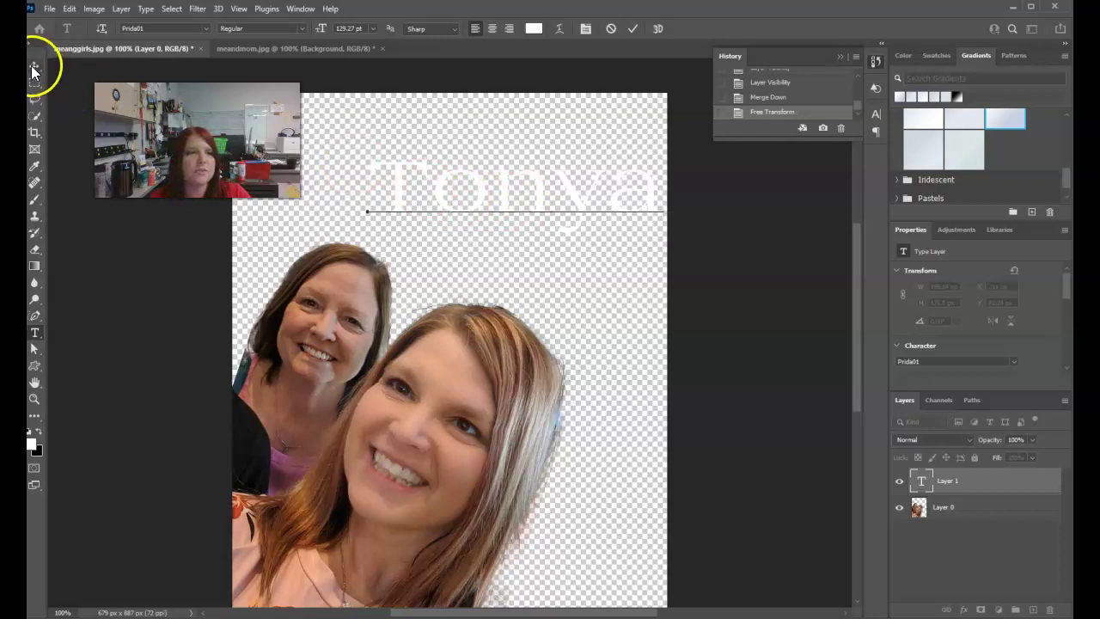
pyautogui.moveTo(529, 167); pyautogui.dragTo(450, 393)
pyautogui.hotkey('ctrl', 't')
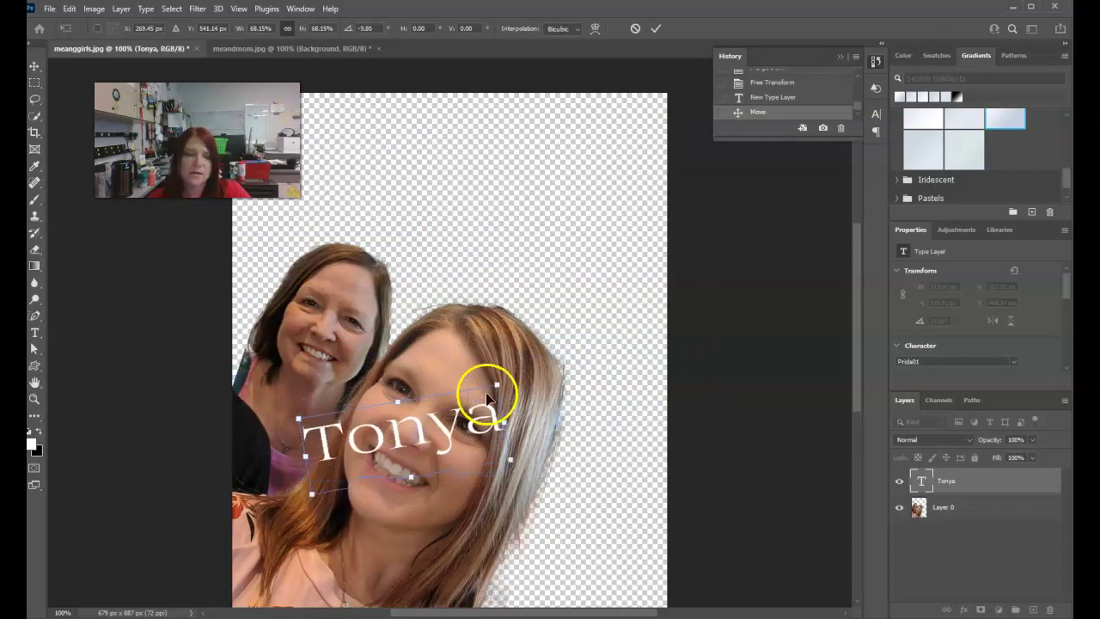
pyautogui.moveTo(399, 398)
pyautogui.mouseDown()
pyautogui.moveTo(411, 381)
pyautogui.moveTo(394, 381)
pyautogui.moveTo(405, 435)
pyautogui.moveTo(405, 386)
pyautogui.moveTo(404, 413)
pyautogui.moveTo(410, 391)
pyautogui.moveTo(411, 405)
pyautogui.mouseUp()
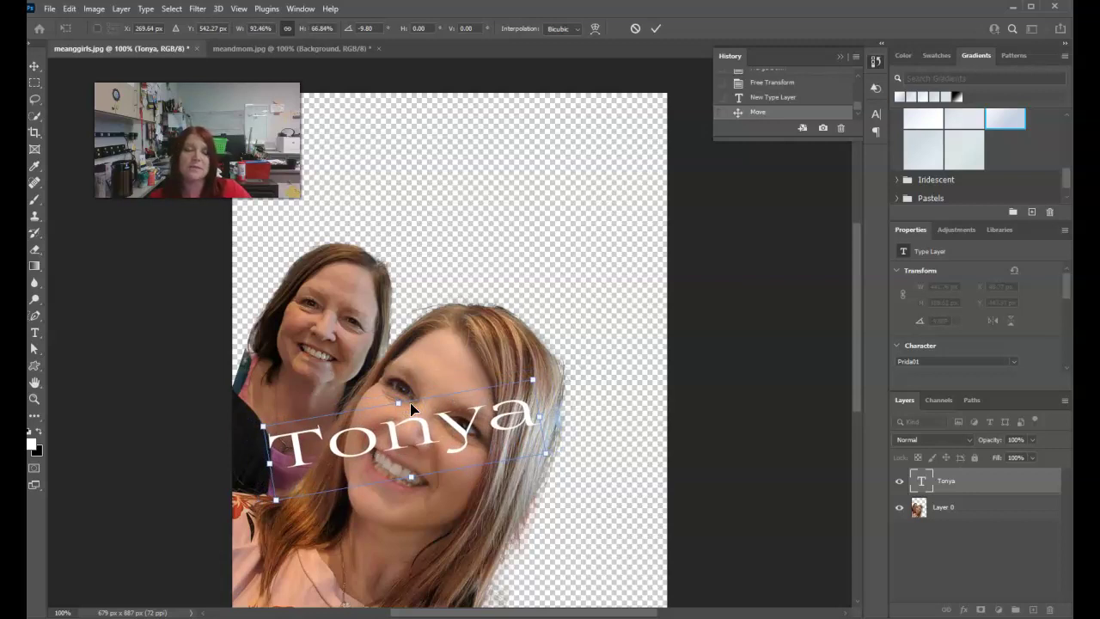
pyautogui.moveTo(434, 434); pyautogui.dragTo(407, 482)
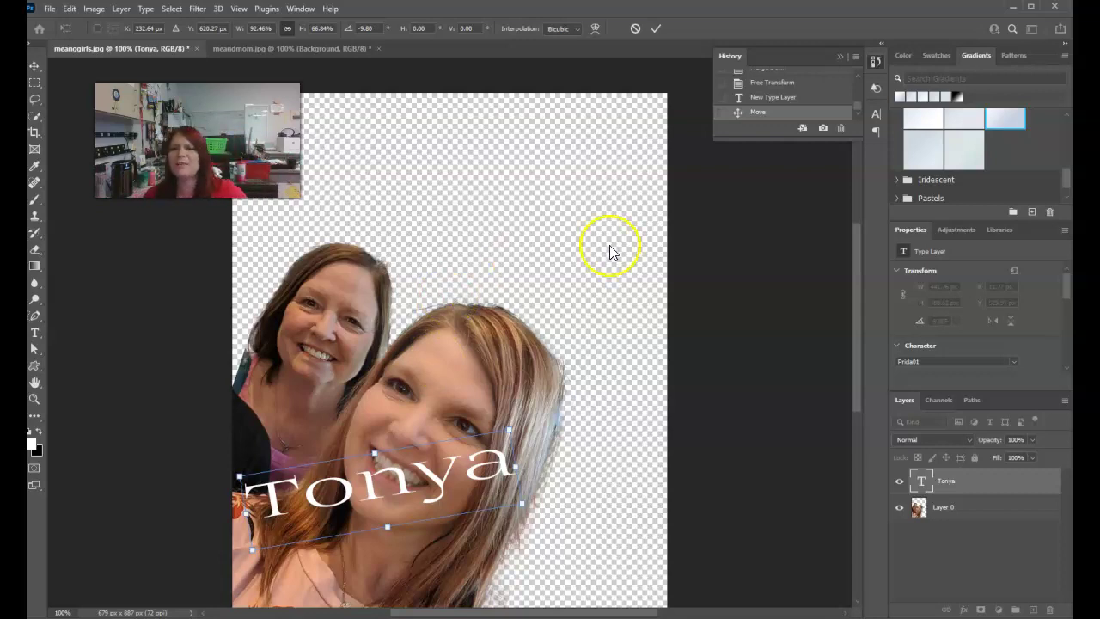
# Commit the text transform and apply the purple-to-pink gradient from the Reds gradient group to the name text.
pyautogui.click(796, 13)
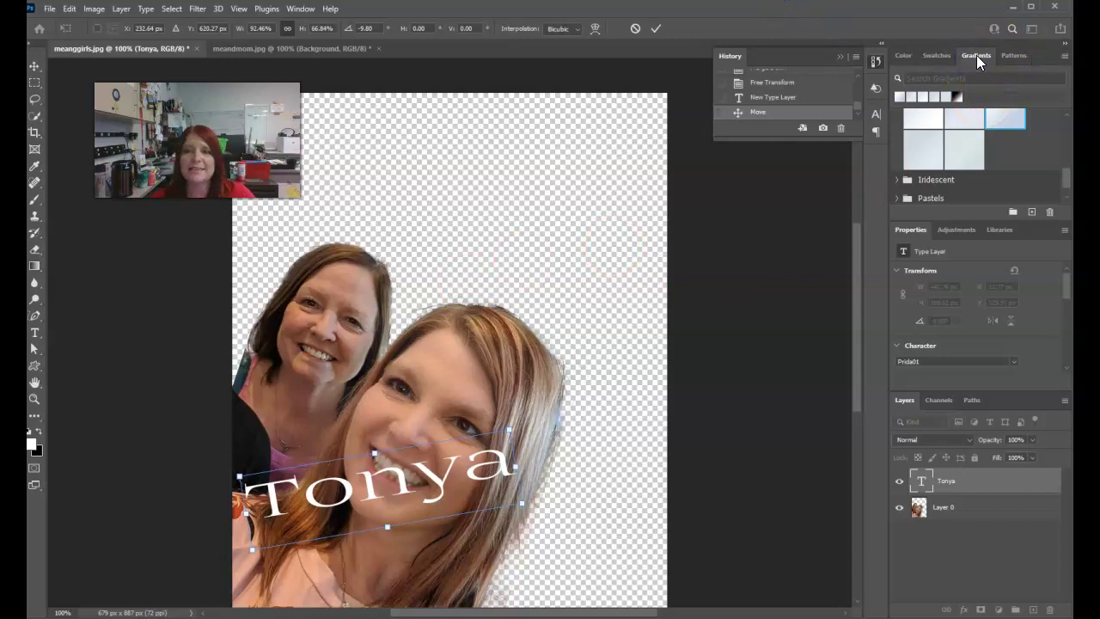
pyautogui.scroll(5, 983, 126)
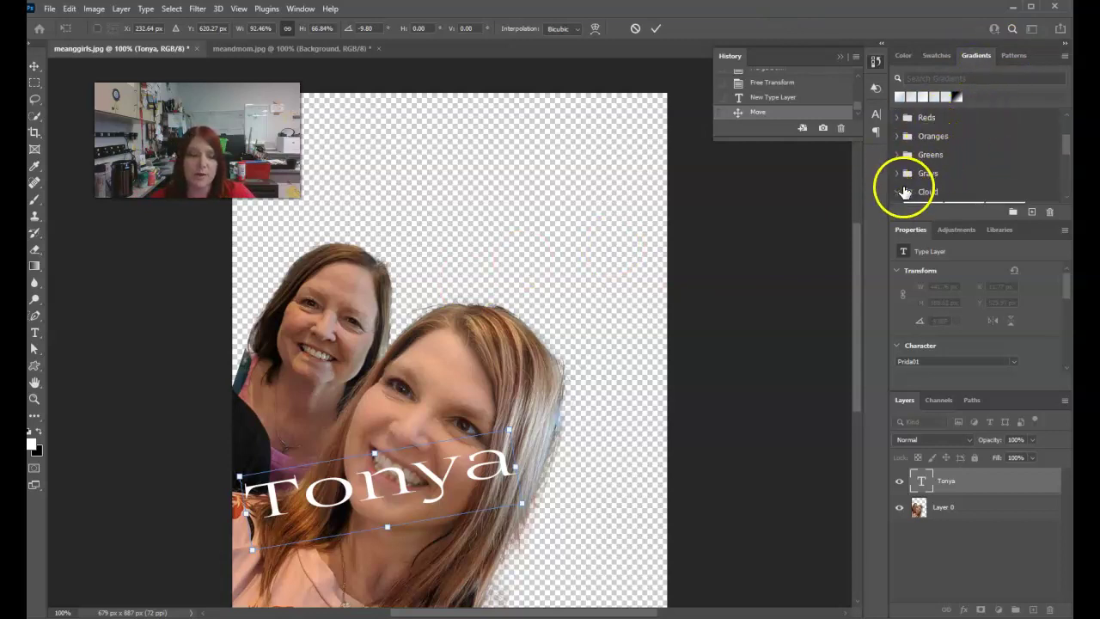
pyautogui.scroll(2, 911, 185)
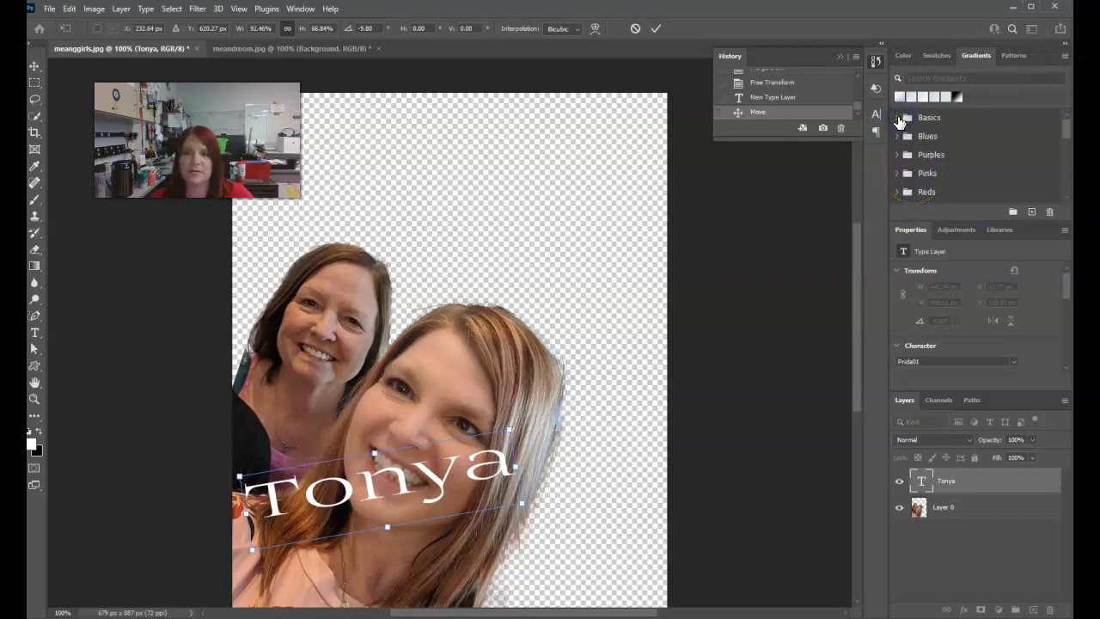
pyautogui.click(656, 28)
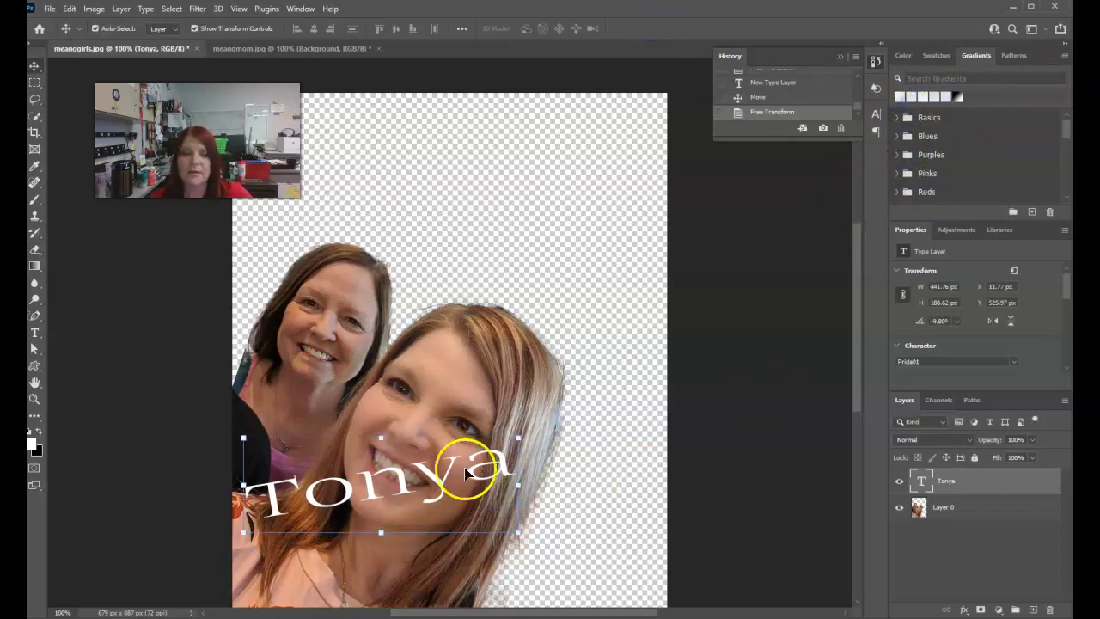
pyautogui.click(903, 191)
pyautogui.click(966, 177)
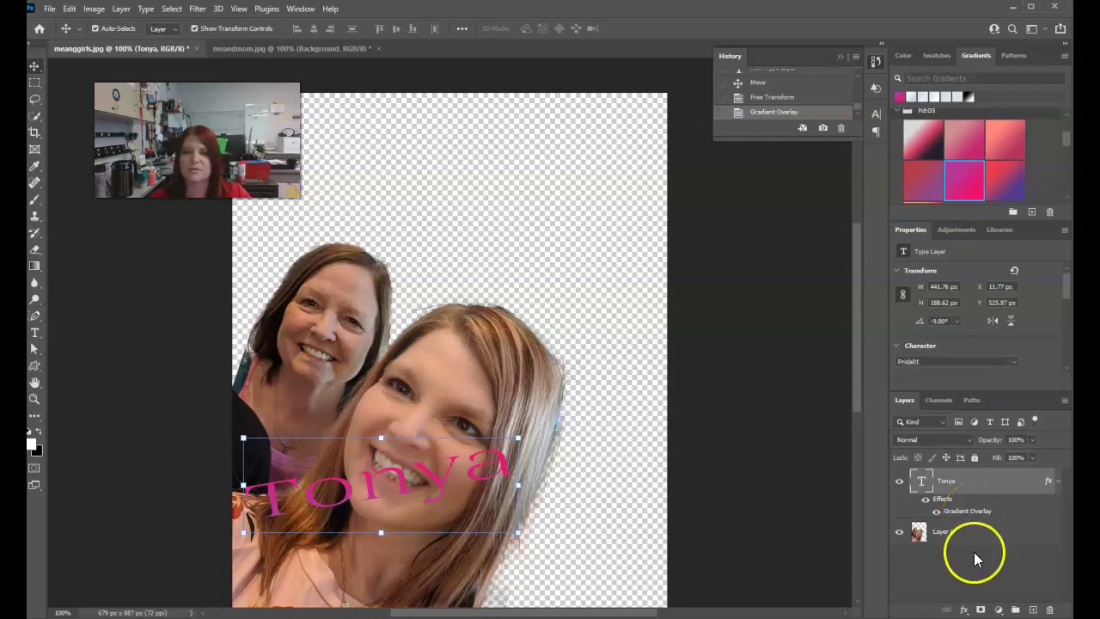
# Create a new layer, fill it with the Cloud_05 gradient, and place it beneath Layer 0 as the background.
pyautogui.click(975, 554)
pyautogui.click(1032, 609)
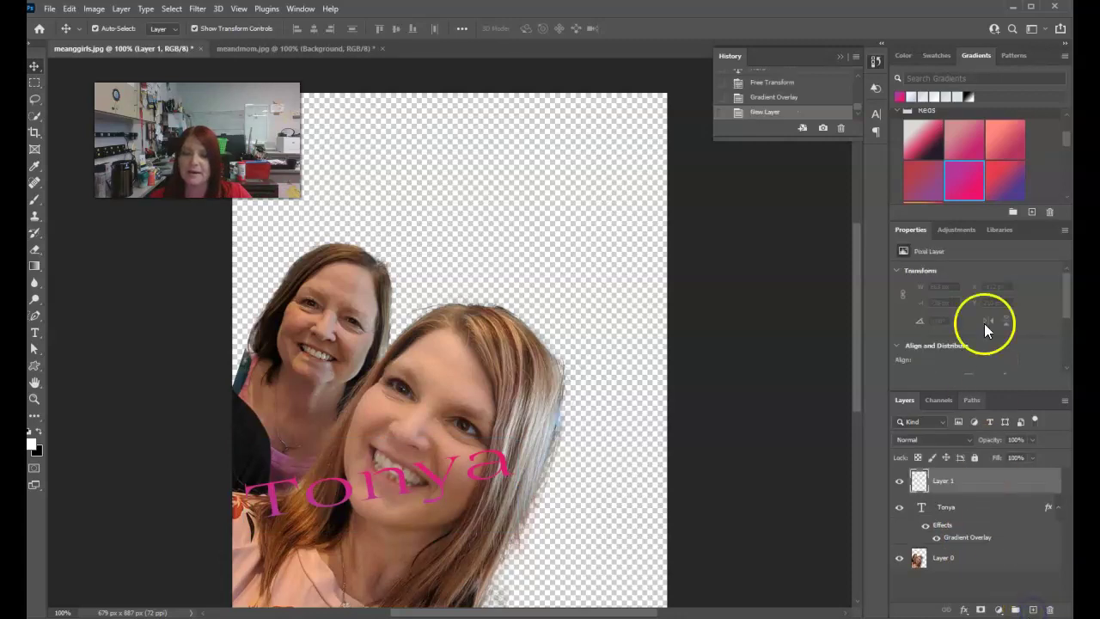
pyautogui.moveTo(1066, 138); pyautogui.dragTo(1070, 177)
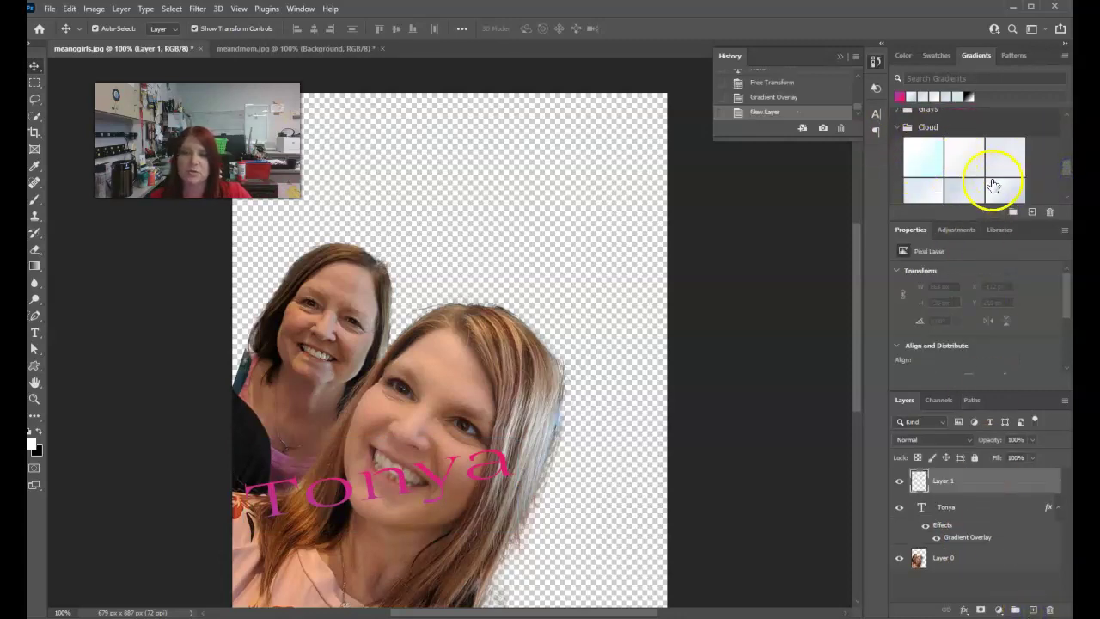
pyautogui.scroll(-1, 950, 170)
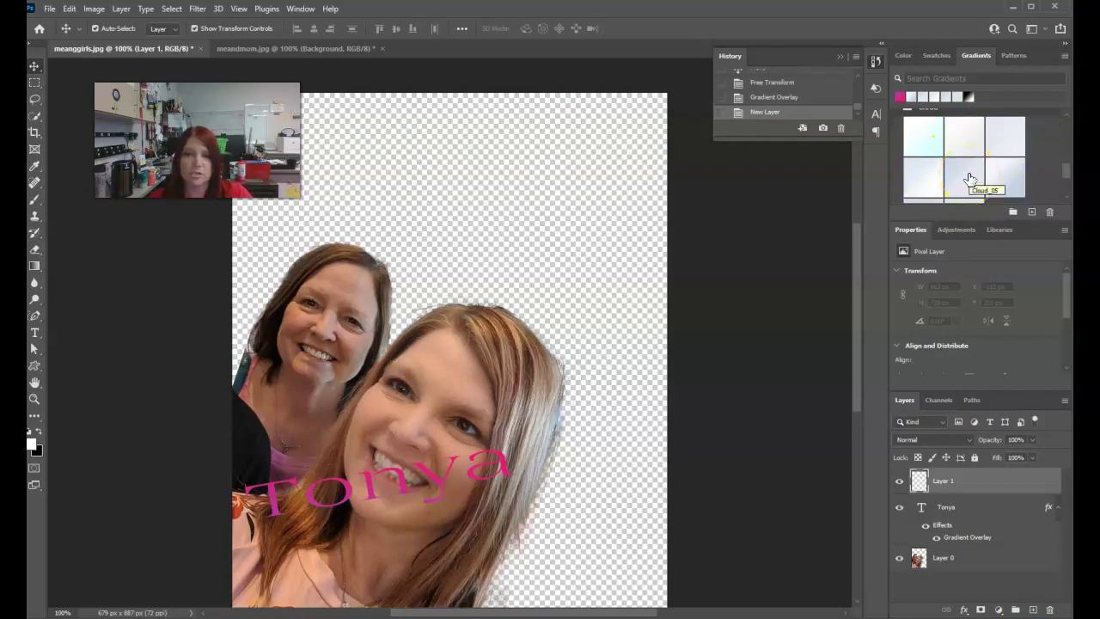
pyautogui.click(970, 178)
pyautogui.moveTo(1007, 483); pyautogui.dragTo(1004, 571)
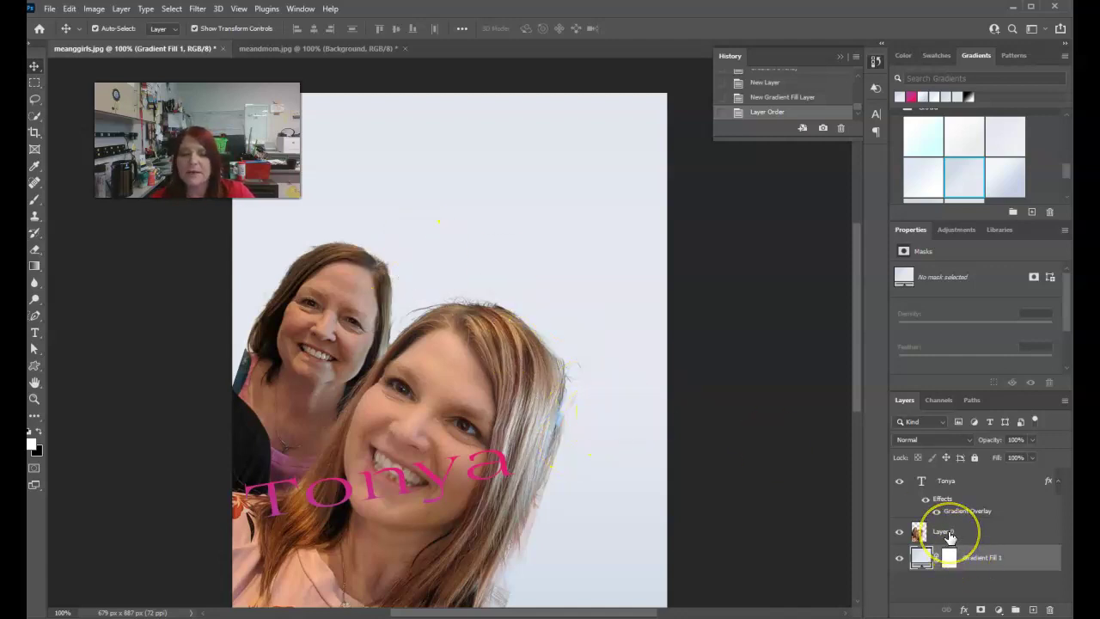
# Change the Gradient Fill 1 background to the recently used purple-to-pink gradient.
pyautogui.click(958, 560)
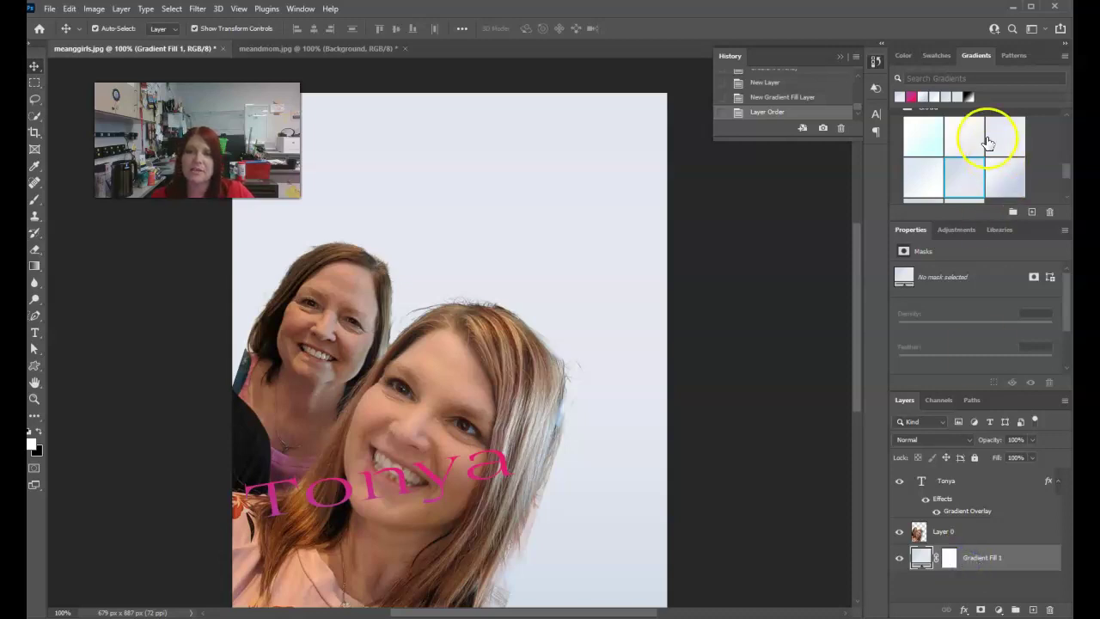
pyautogui.scroll(1, 989, 143)
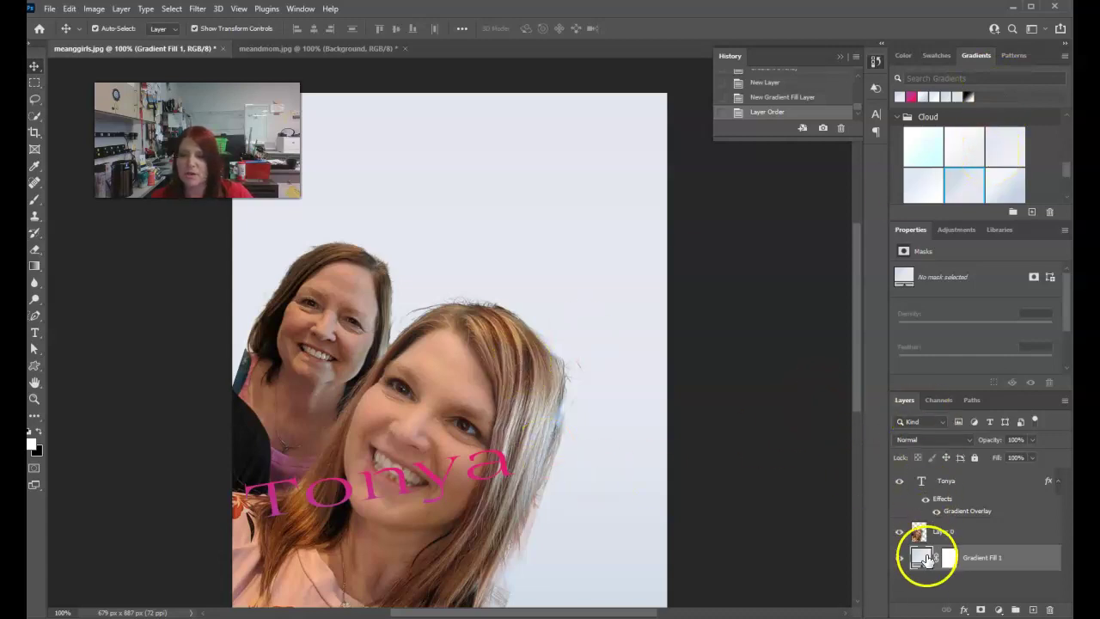
pyautogui.click(913, 98)
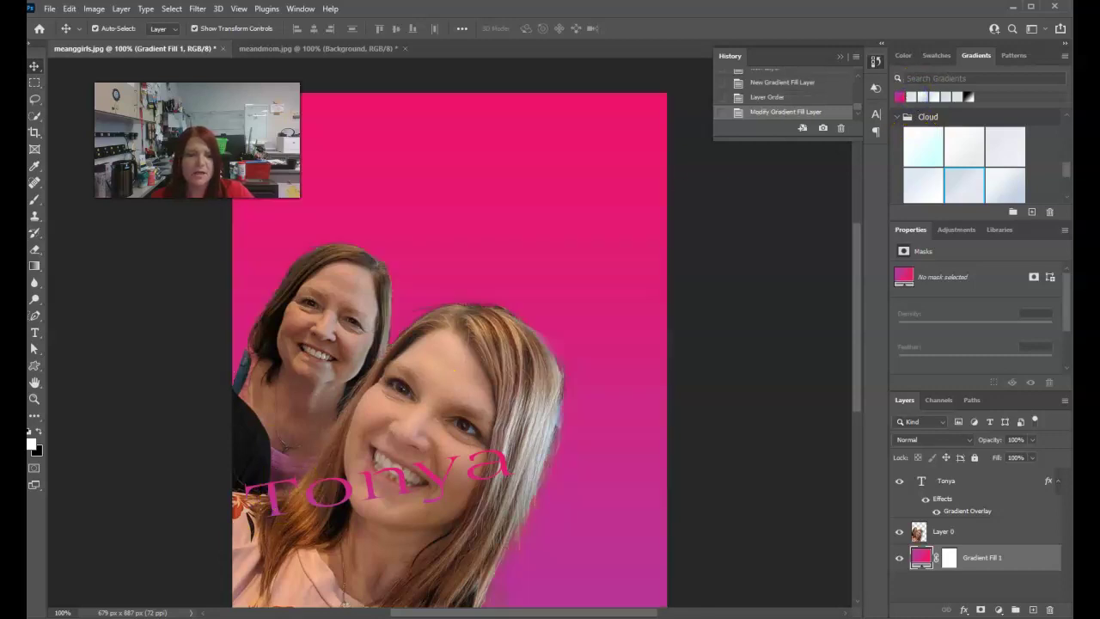
# Nudge the name text slightly up and to the right, and bring up the Glyphs panel at the start of the Prida01 character set.
pyautogui.moveTo(351, 490); pyautogui.dragTo(358, 490)
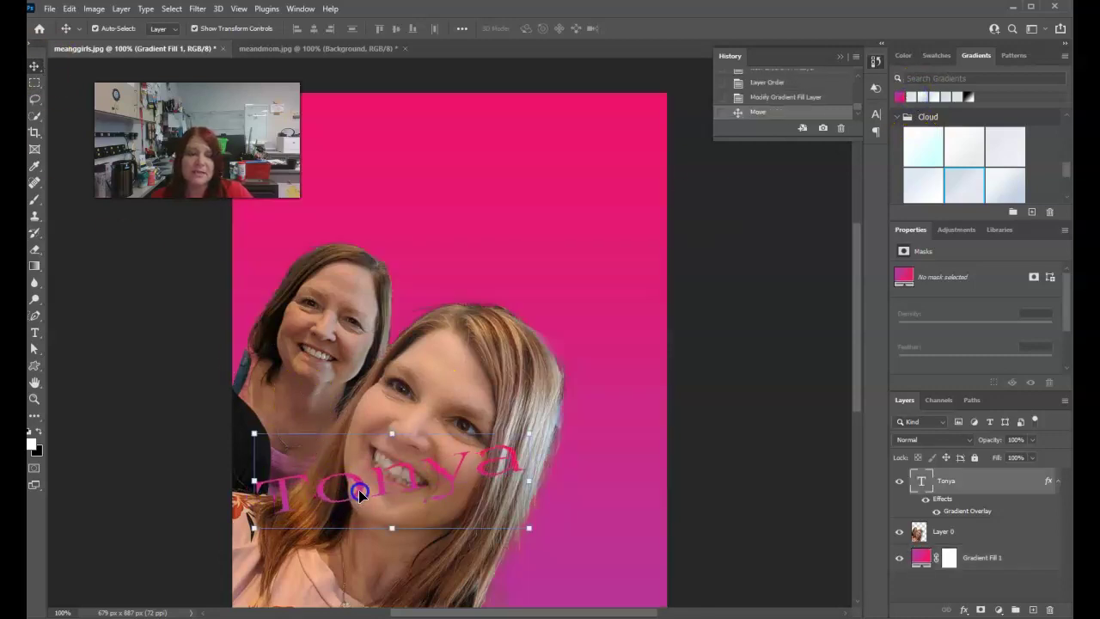
pyautogui.click(301, 9)
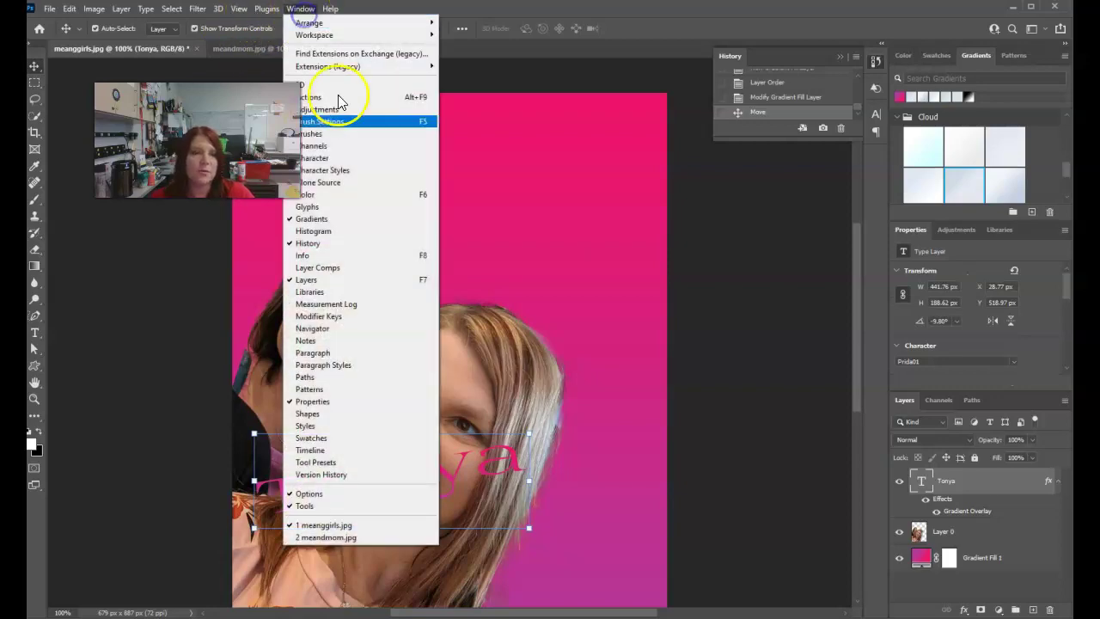
pyautogui.click(348, 207)
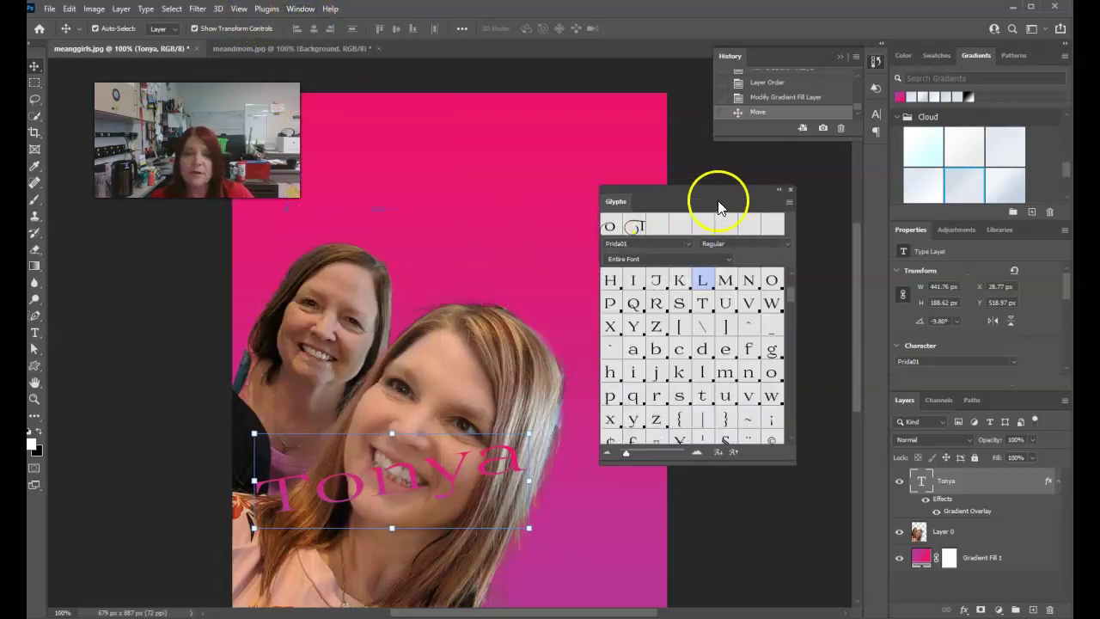
pyautogui.moveTo(791, 289); pyautogui.dragTo(796, 273)
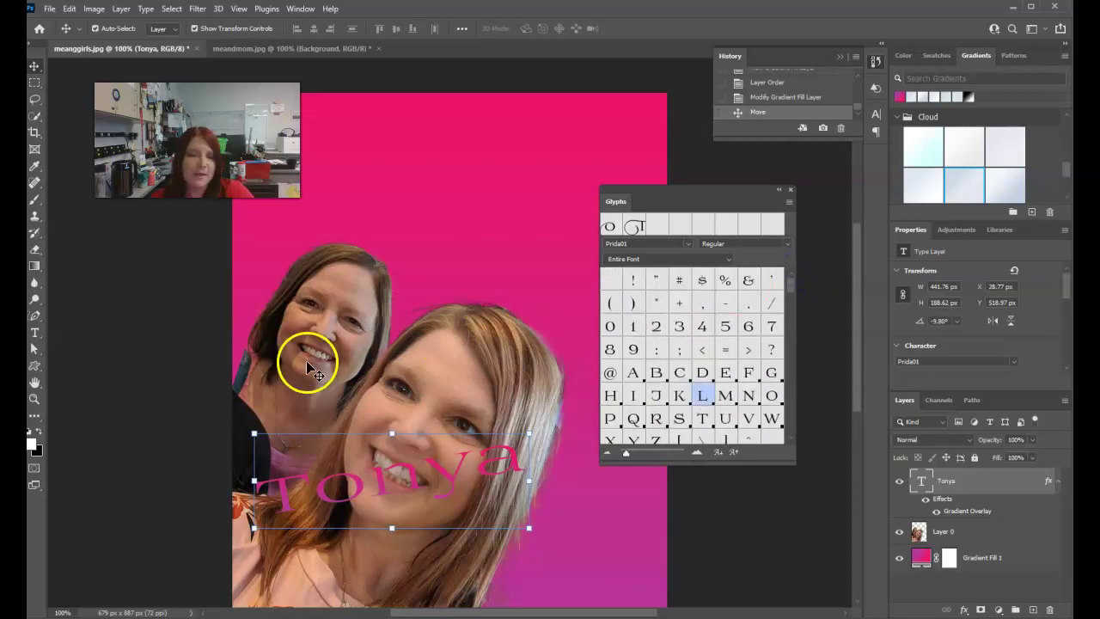
# Replace the first letter of the name text with its swash alternate glyph.
pyautogui.click(38, 334)
pyautogui.click(263, 473)
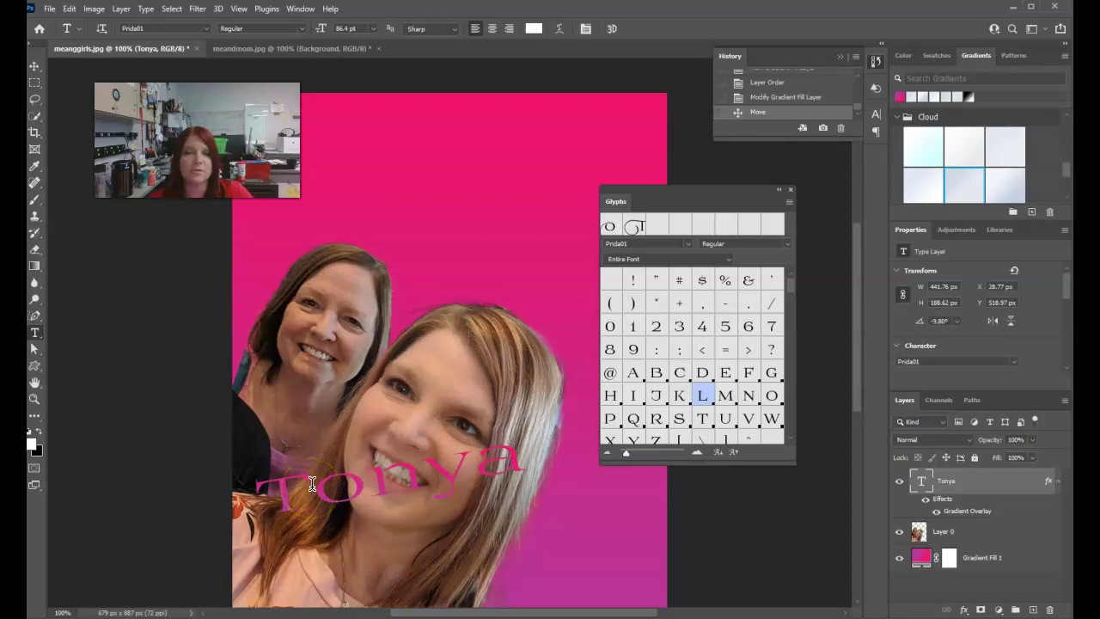
pyautogui.moveTo(312, 483); pyautogui.dragTo(265, 486)
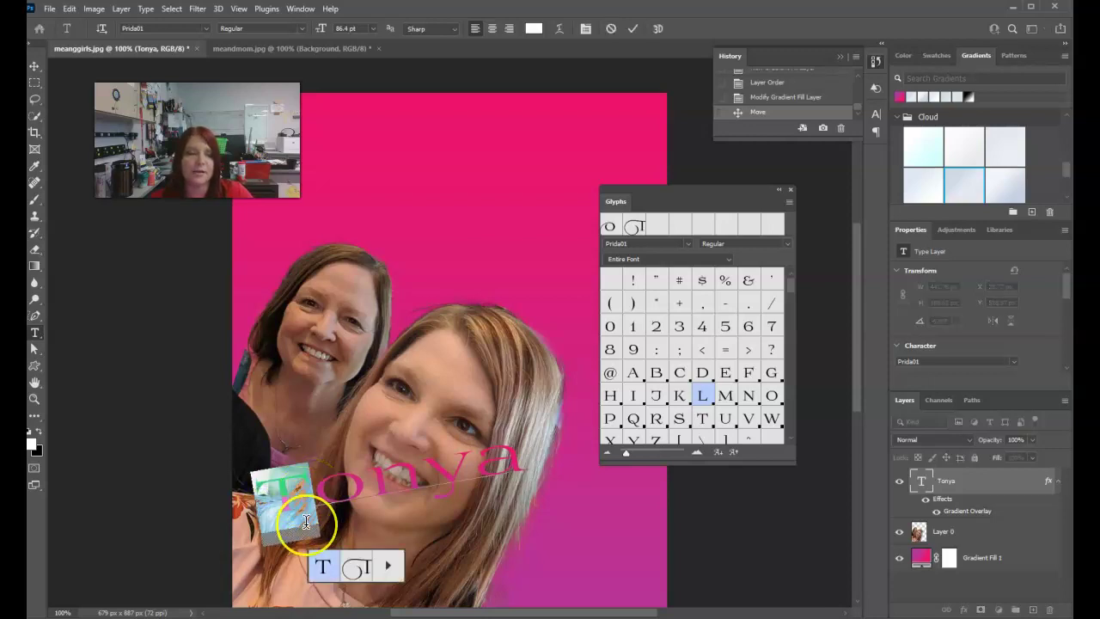
pyautogui.click(361, 567)
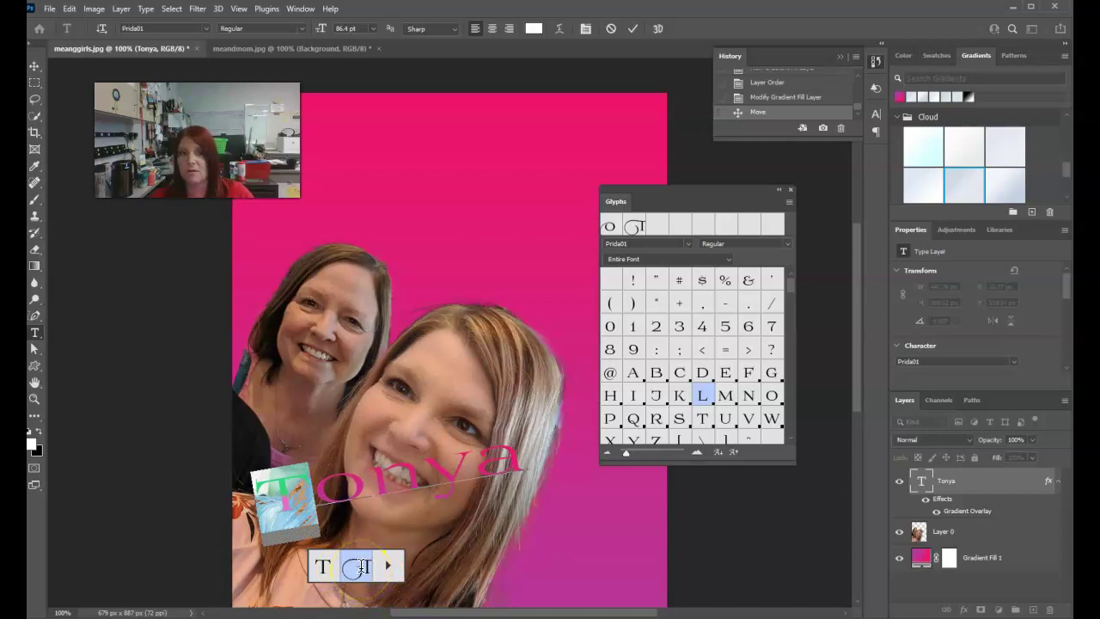
pyautogui.click(361, 566)
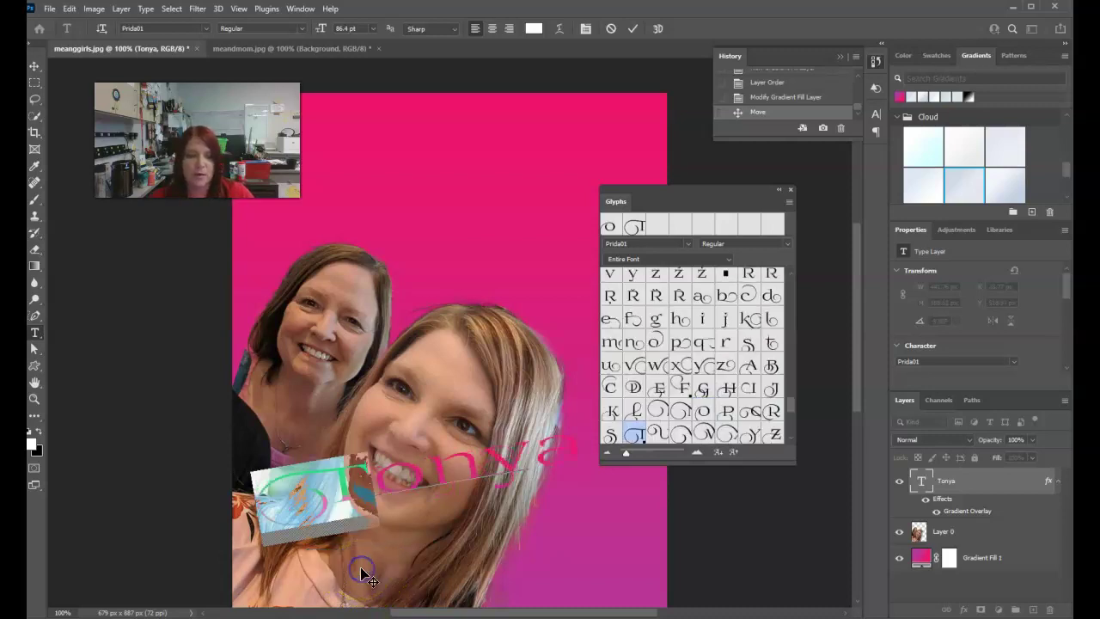
# Select the letters after the initial in the name text and limit the listed glyphs to Alternates For Selection.
pyautogui.click(382, 478)
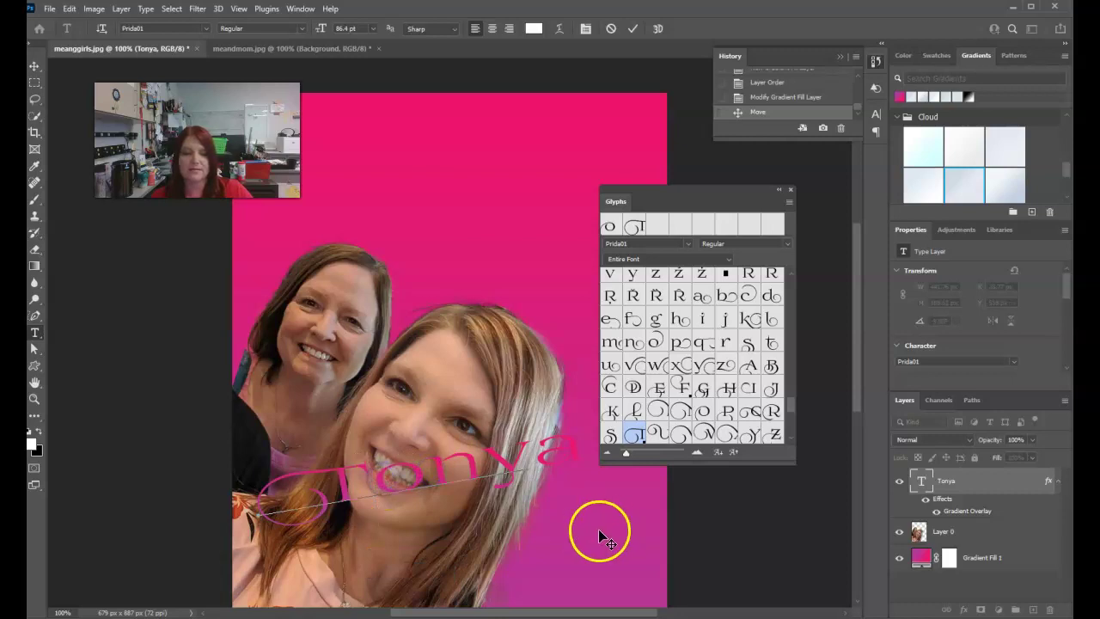
pyautogui.click(381, 482)
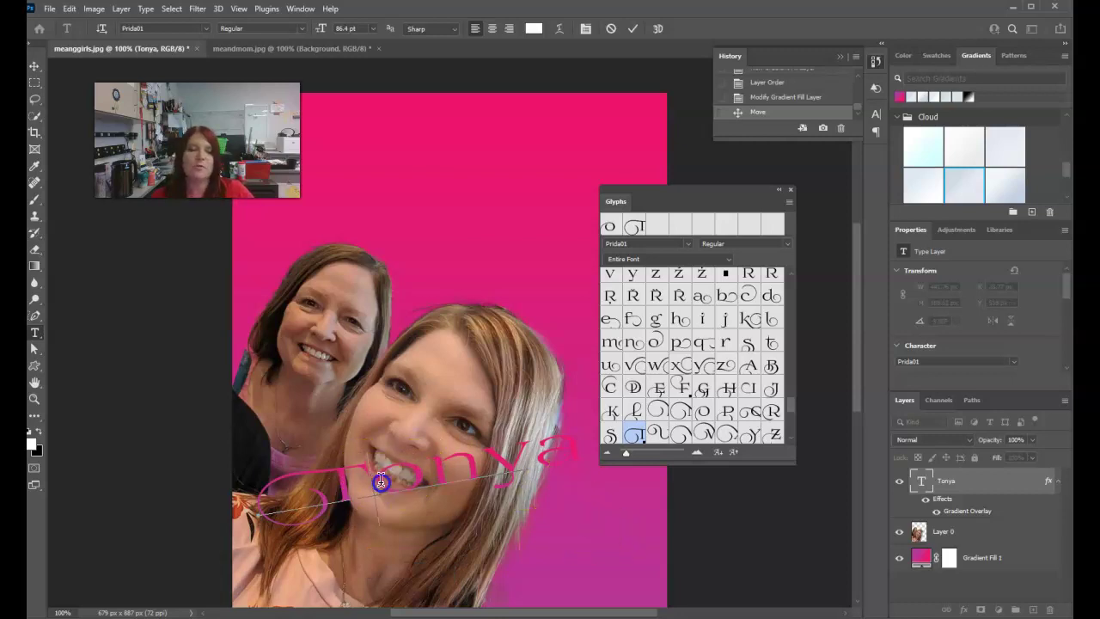
pyautogui.moveTo(381, 482); pyautogui.dragTo(567, 466)
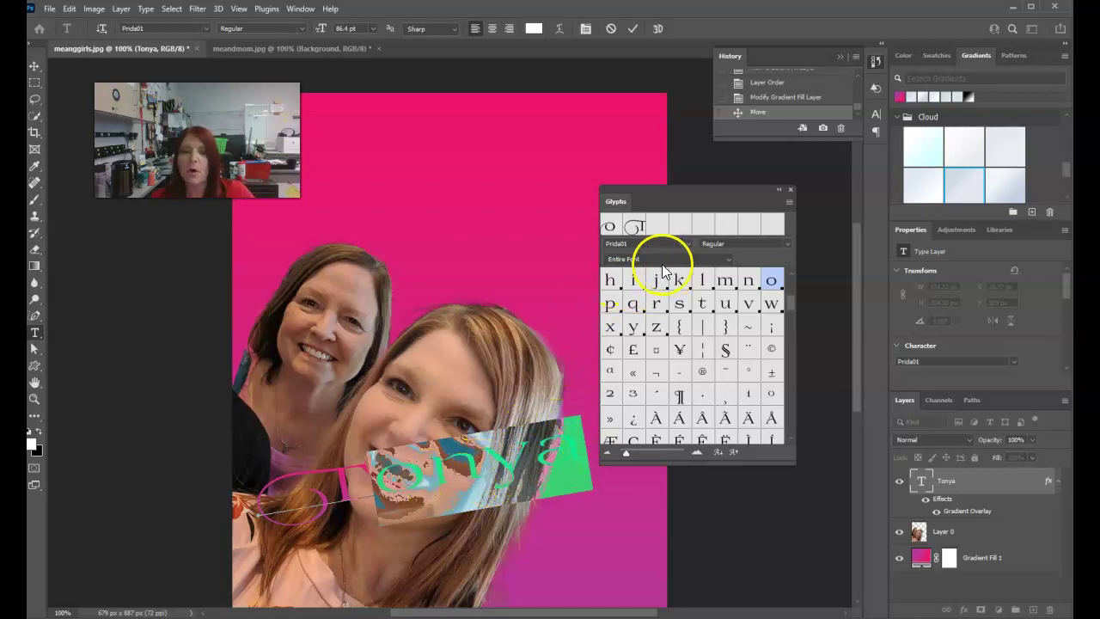
pyautogui.moveTo(794, 305)
pyautogui.mouseDown()
pyautogui.moveTo(802, 415)
pyautogui.moveTo(803, 287)
pyautogui.mouseUp()
pyautogui.click(729, 260)
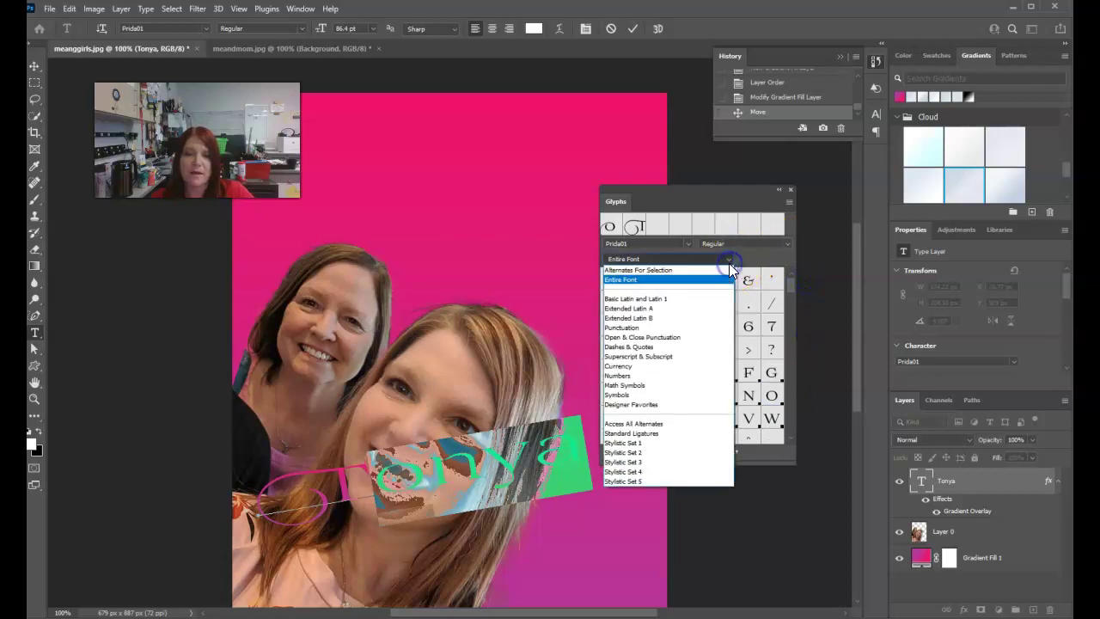
pyautogui.click(647, 270)
# Replace the second letter of the name text with the alternate glyph that has a swash curling above it.
pyautogui.click(604, 281)
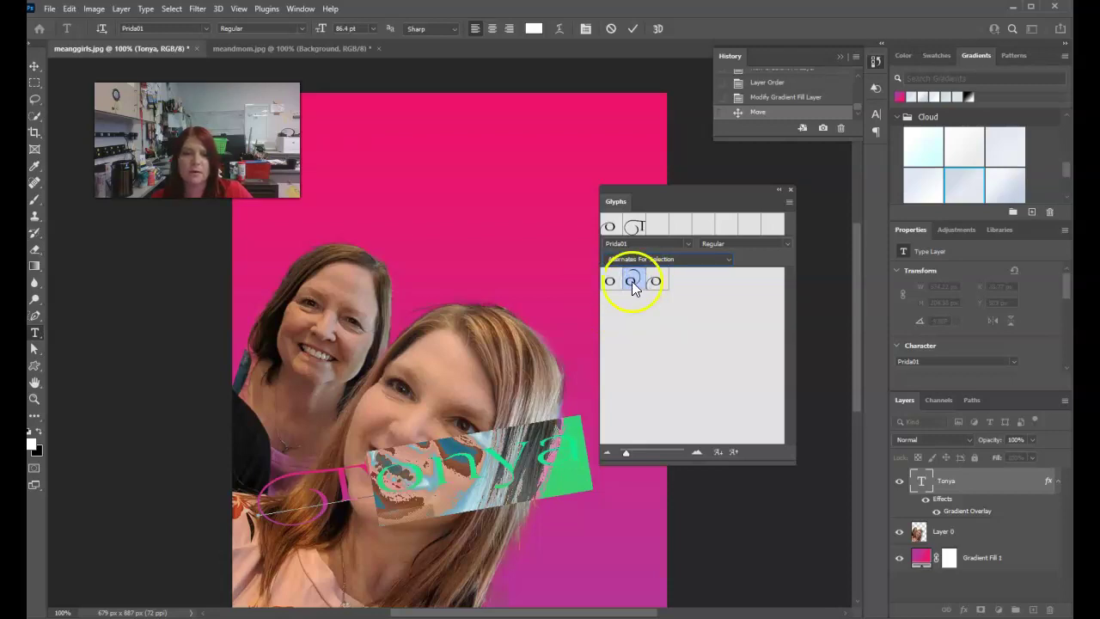
pyautogui.doubleClick(632, 281)
pyautogui.click(572, 450)
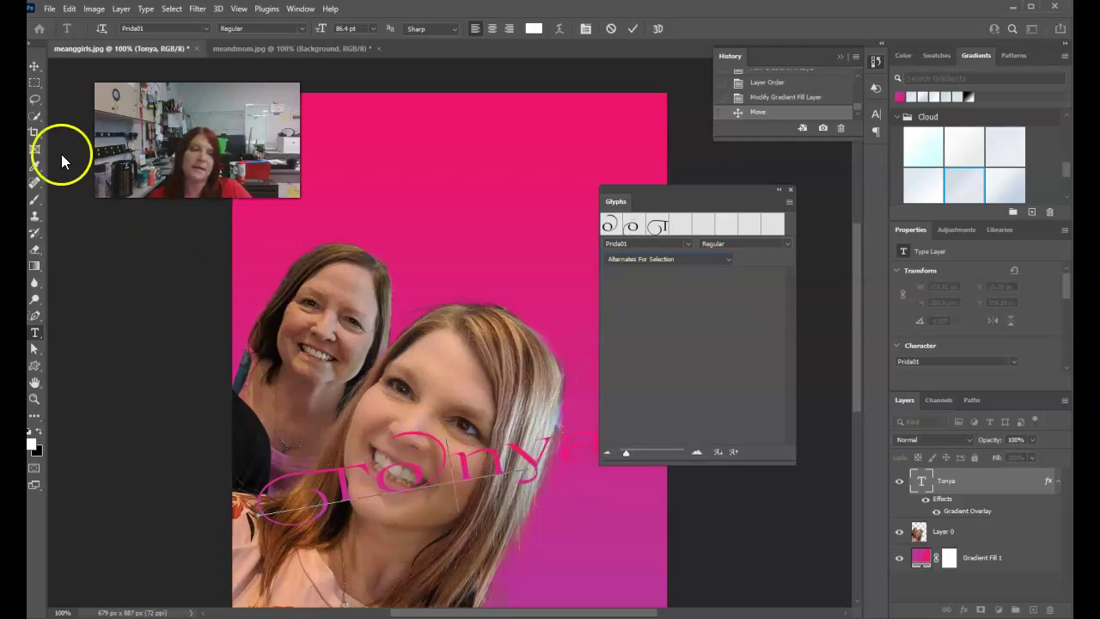
# Scale the name text down to about 73% and move it down and to the left, below the front woman's chin.
pyautogui.click(34, 66)
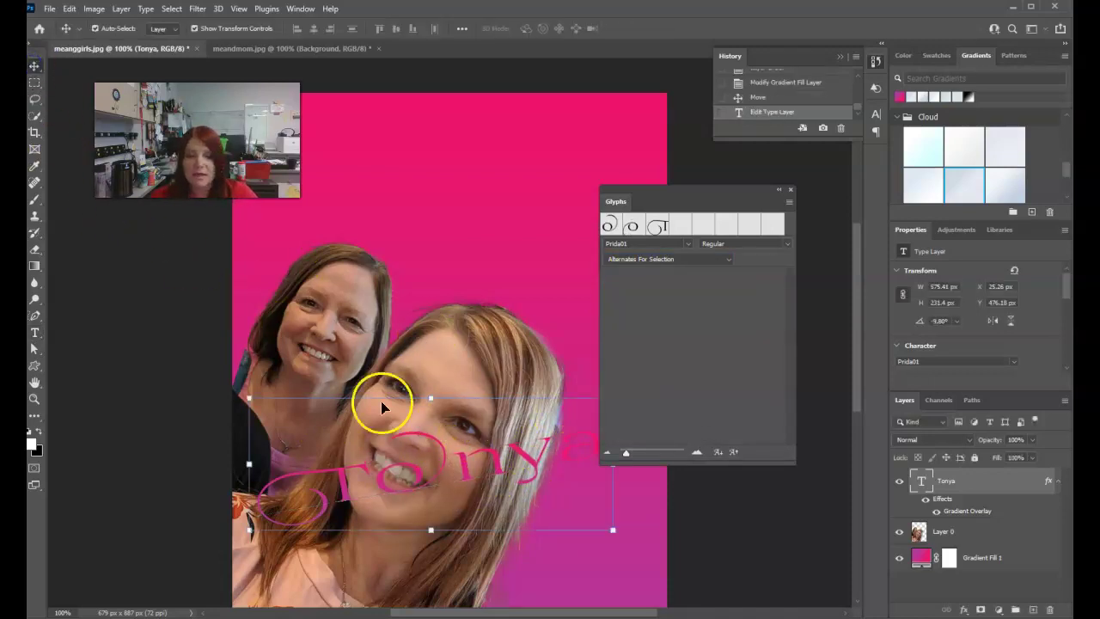
pyautogui.moveTo(260, 402); pyautogui.dragTo(347, 432)
pyautogui.moveTo(473, 484); pyautogui.dragTo(366, 516)
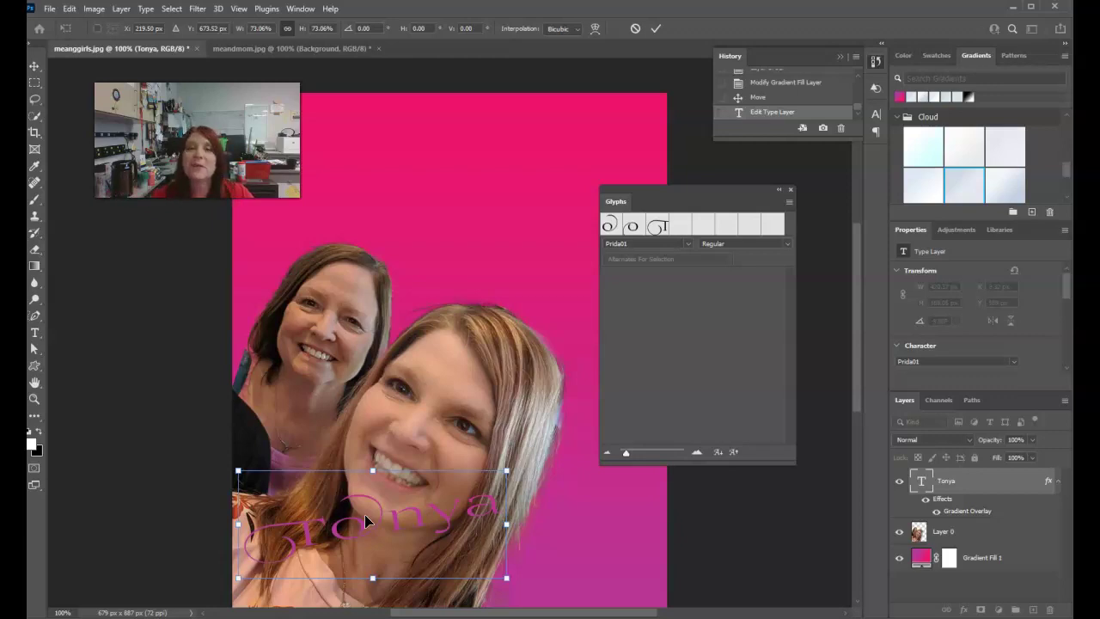
pyautogui.click(660, 28)
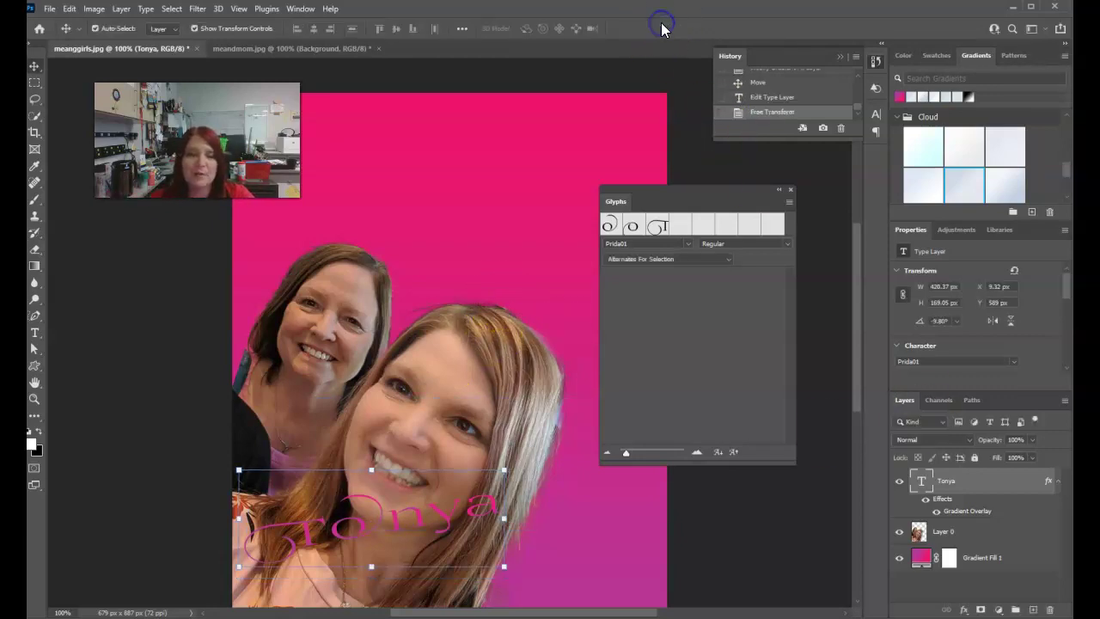
# Move the Glyphs panel away from the portrait and activate the Custom Shape tool.
pyautogui.moveTo(714, 201); pyautogui.dragTo(772, 177)
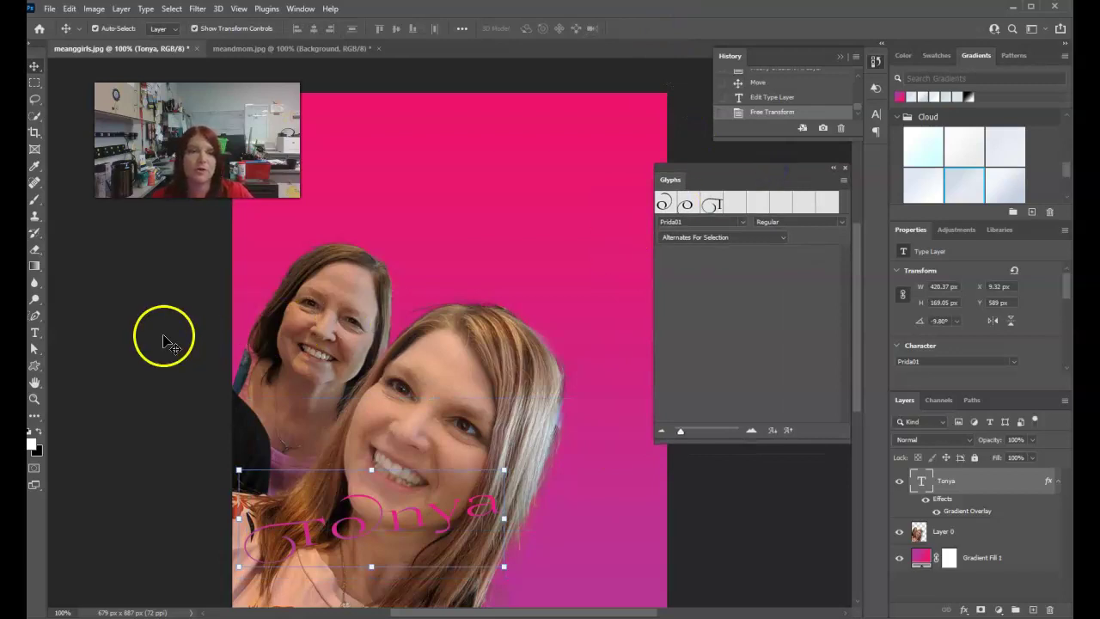
pyautogui.click(37, 365)
pyautogui.moveTo(39, 368); pyautogui.dragTo(92, 432)
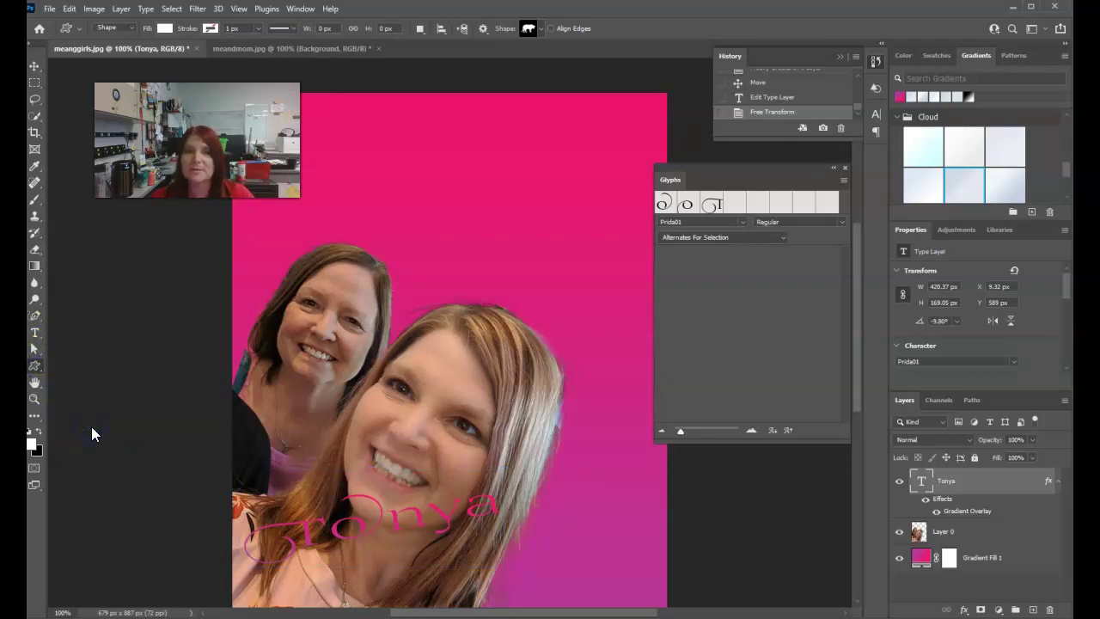
pyautogui.moveTo(489, 76); pyautogui.dragTo(497, 72)
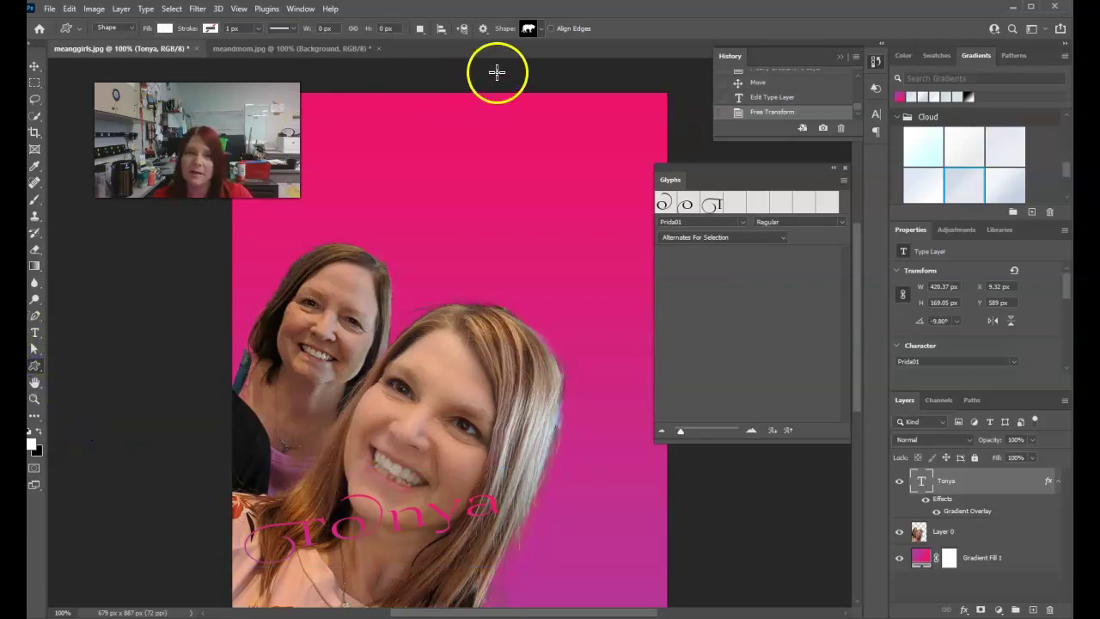
# Browse the custom shape groups, including All Legacy Default Shapes within Legacy Shapes and More, and examine the shape picker's options.
pyautogui.click(543, 29)
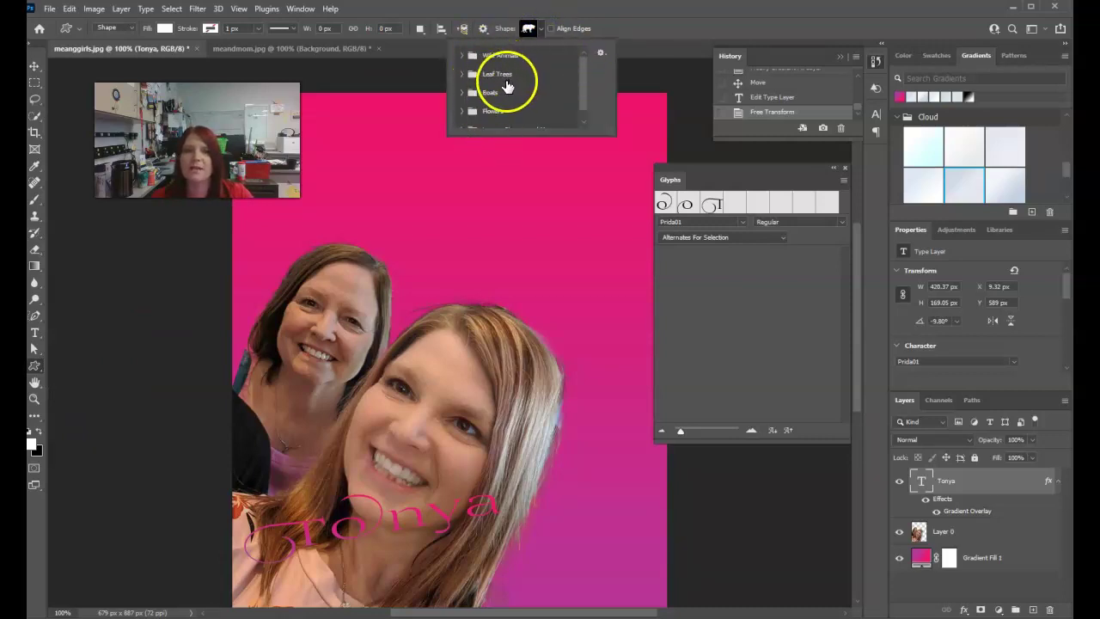
pyautogui.scroll(-1, 498, 112)
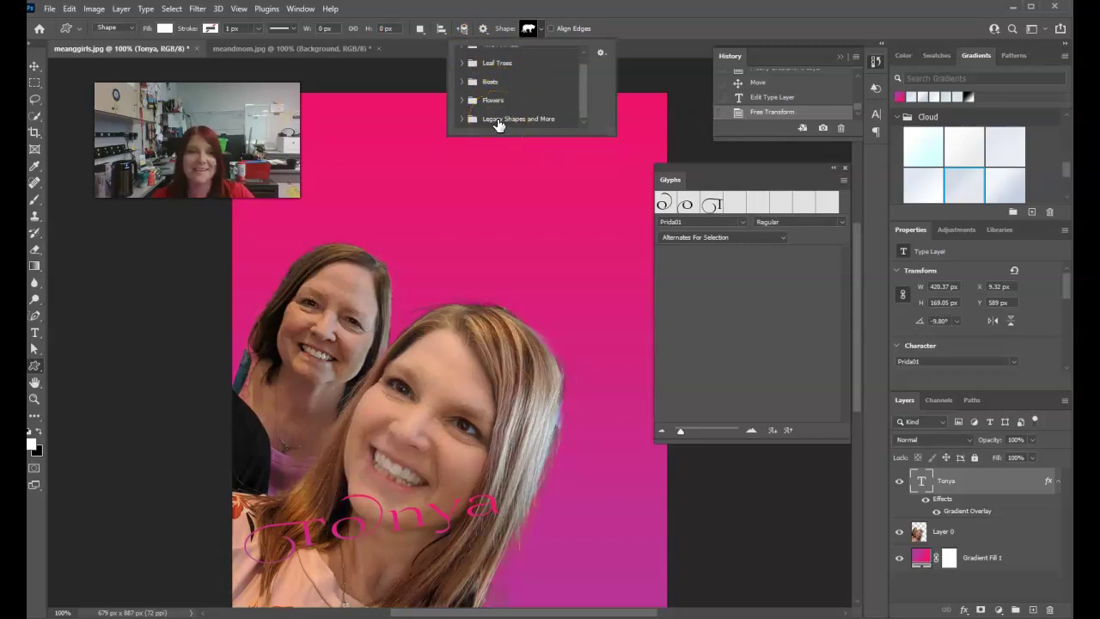
pyautogui.click(463, 119)
pyautogui.click(494, 121)
pyautogui.scroll(-6, 524, 116)
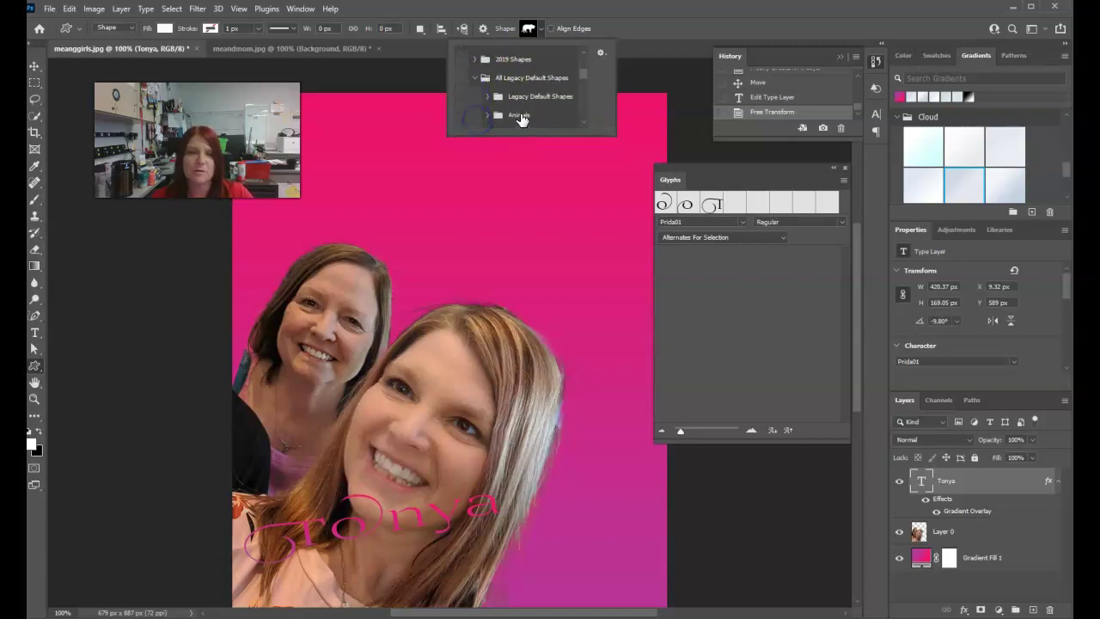
pyautogui.scroll(-2, 526, 118)
pyautogui.moveTo(586, 89); pyautogui.dragTo(588, 58)
pyautogui.click(601, 53)
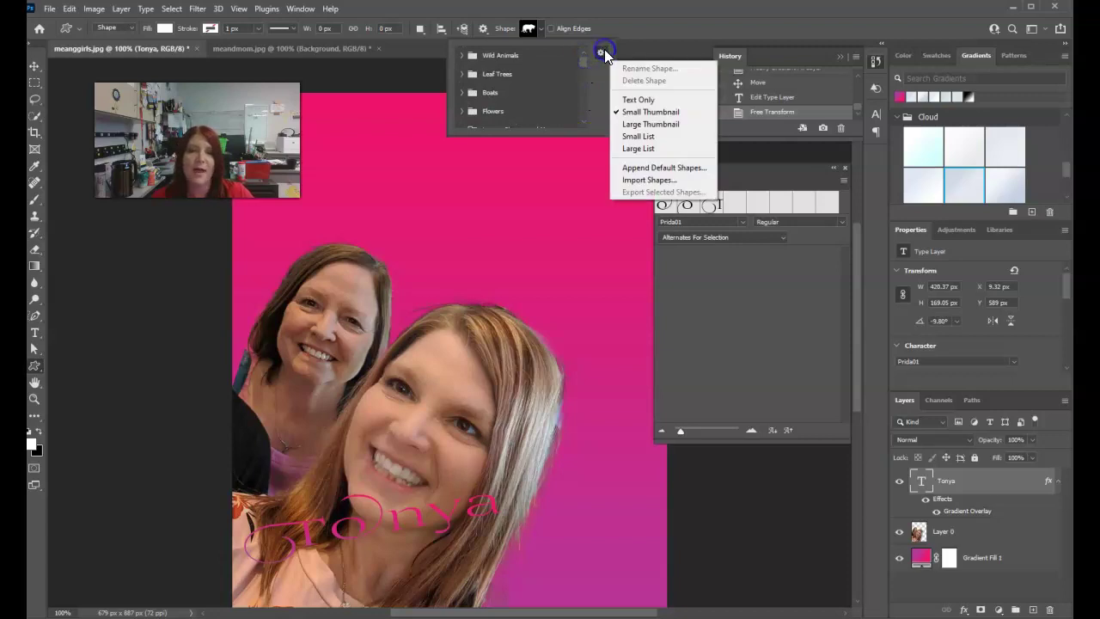
pyautogui.click(644, 29)
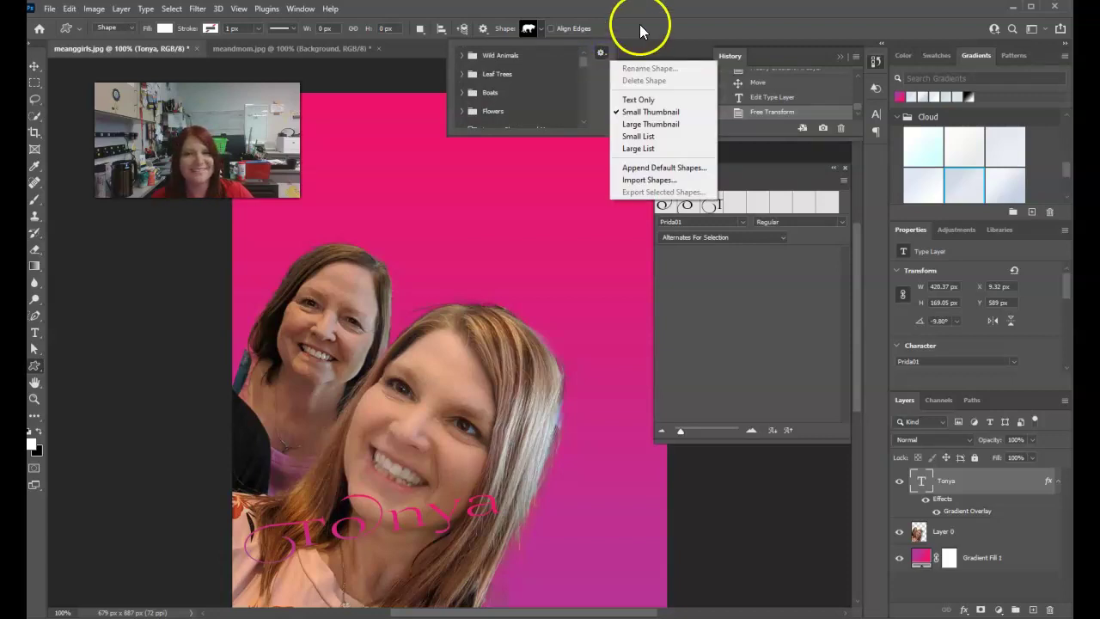
# Show the Shapes panel and examine its options for the Legacy Shapes and More set.
pyautogui.click(300, 10)
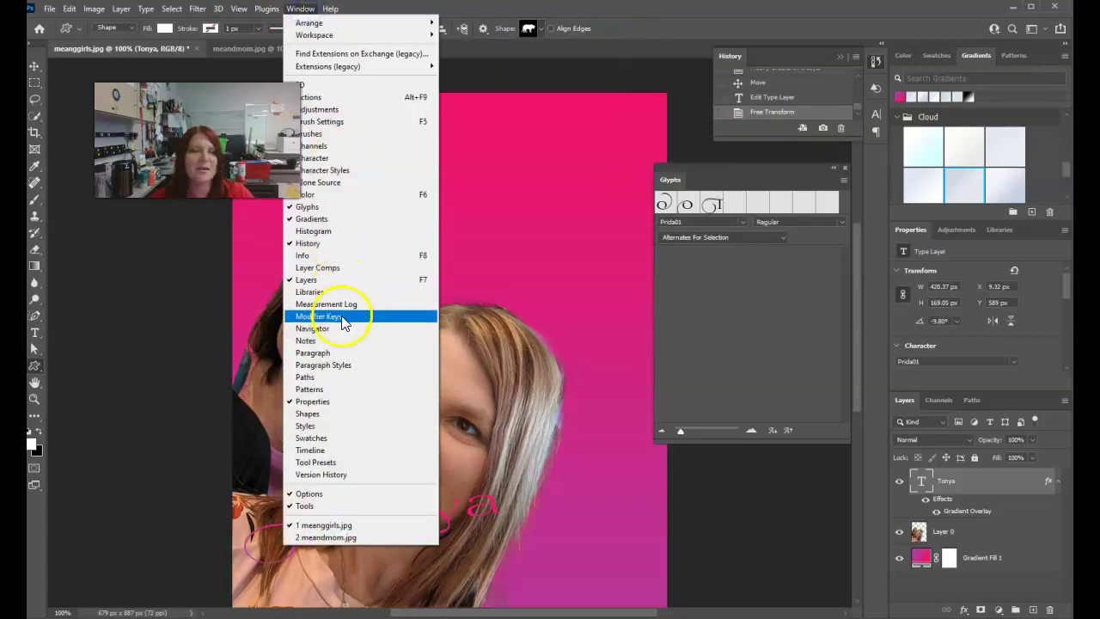
pyautogui.click(308, 415)
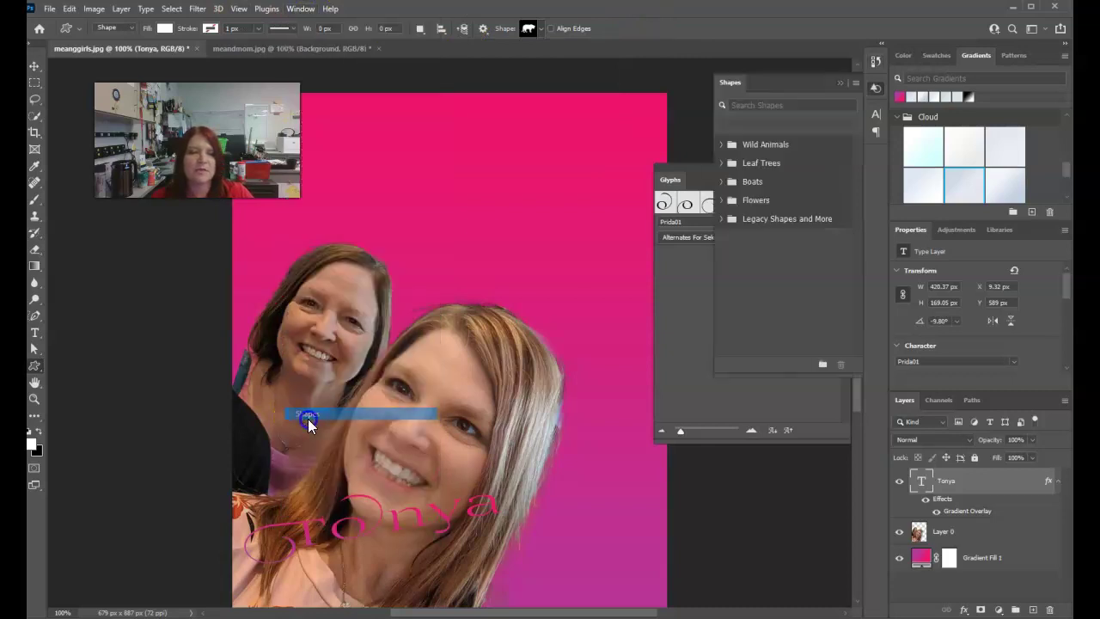
pyautogui.click(856, 84)
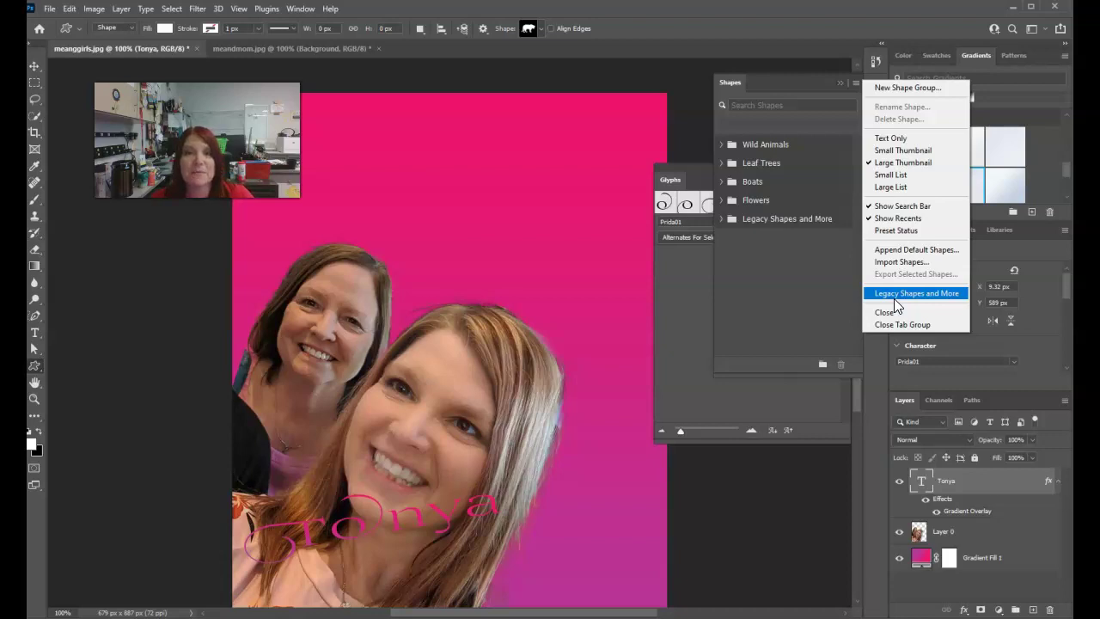
pyautogui.click(799, 287)
pyautogui.click(698, 348)
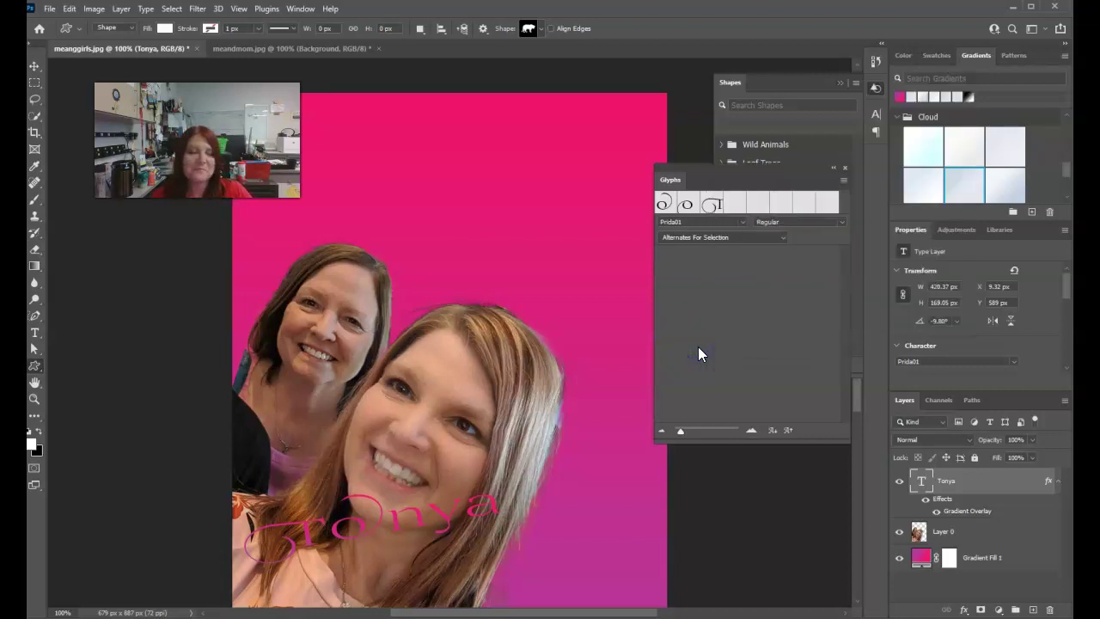